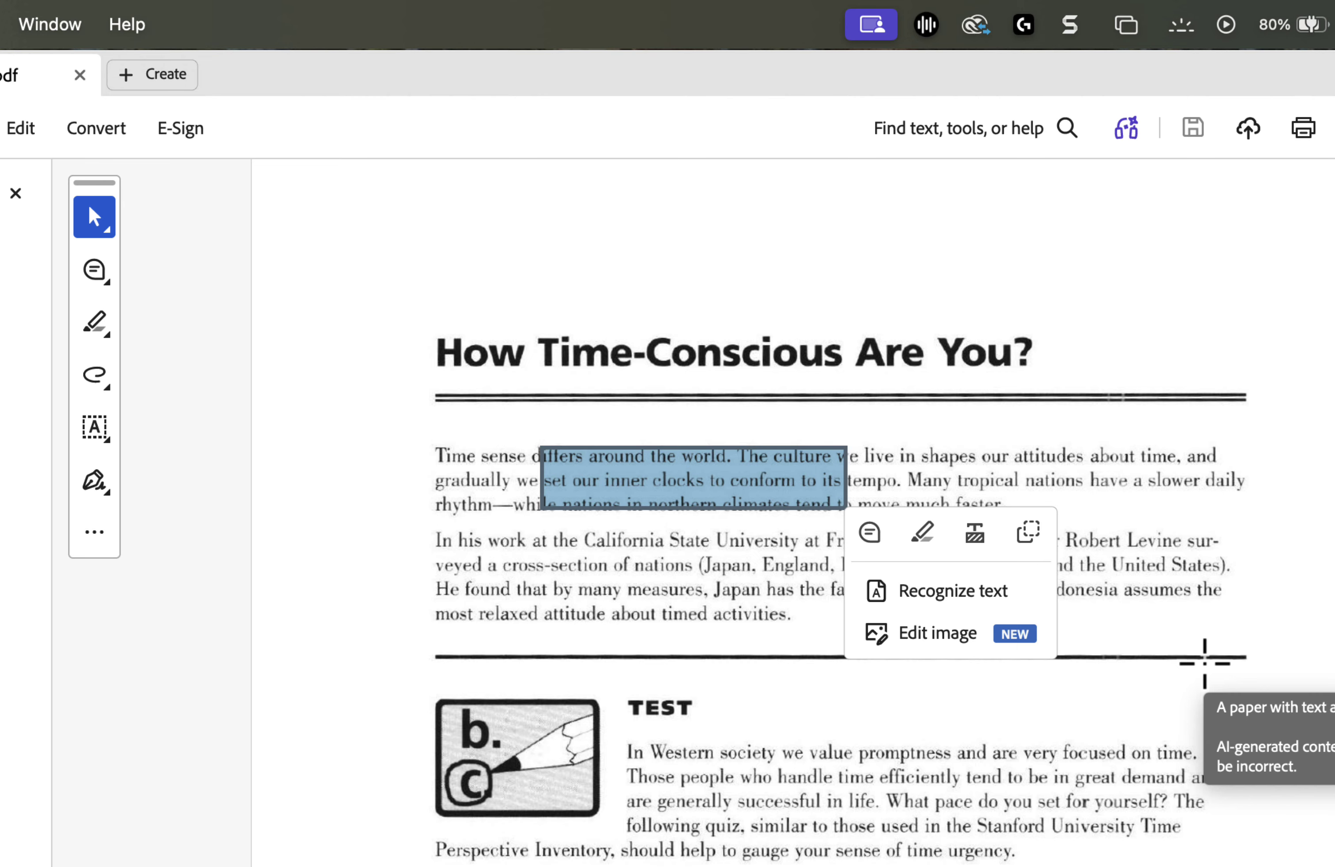
Select the scanned page image and open the Scan & OCR tool from the full tool list.
click(1204, 663)
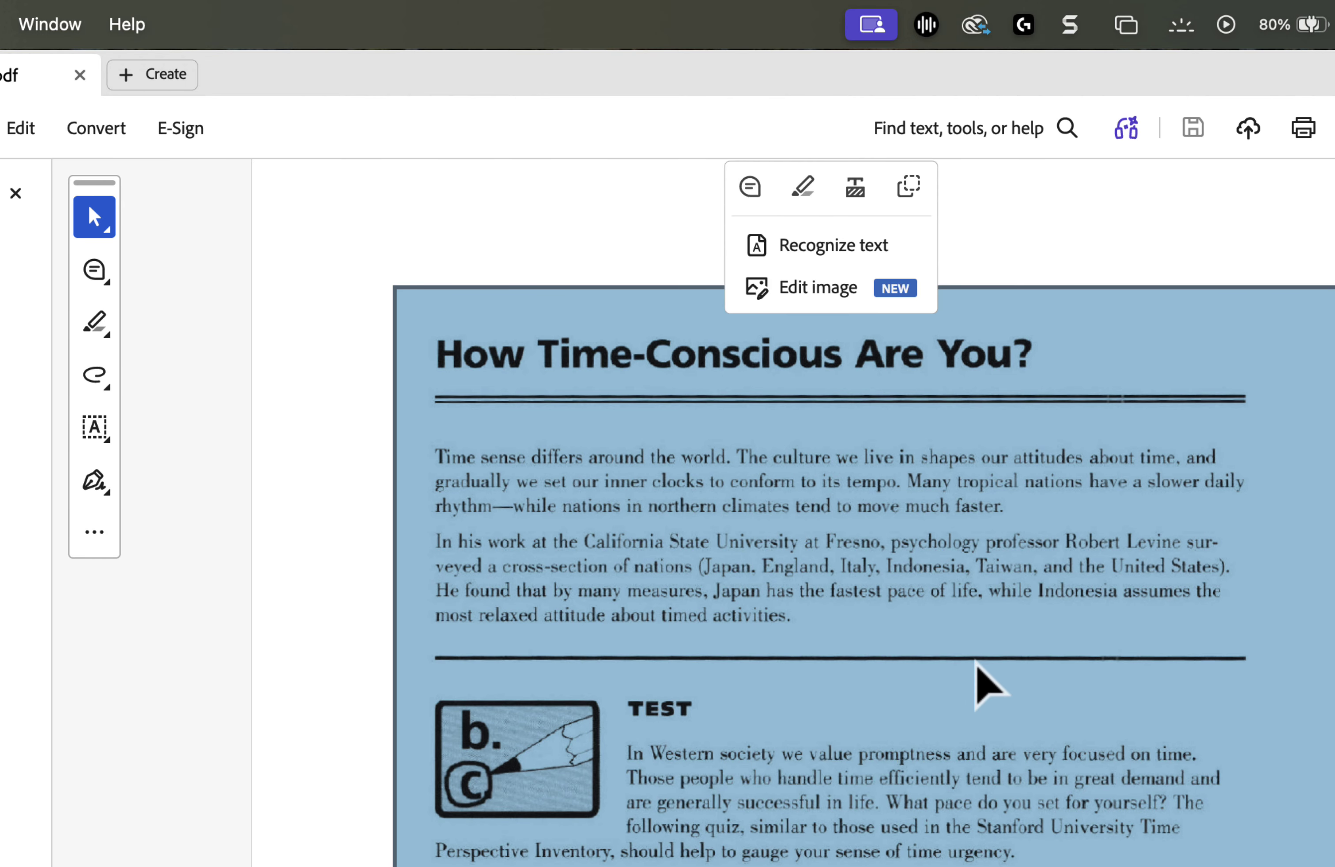
scroll(1038, 636, down, 1)
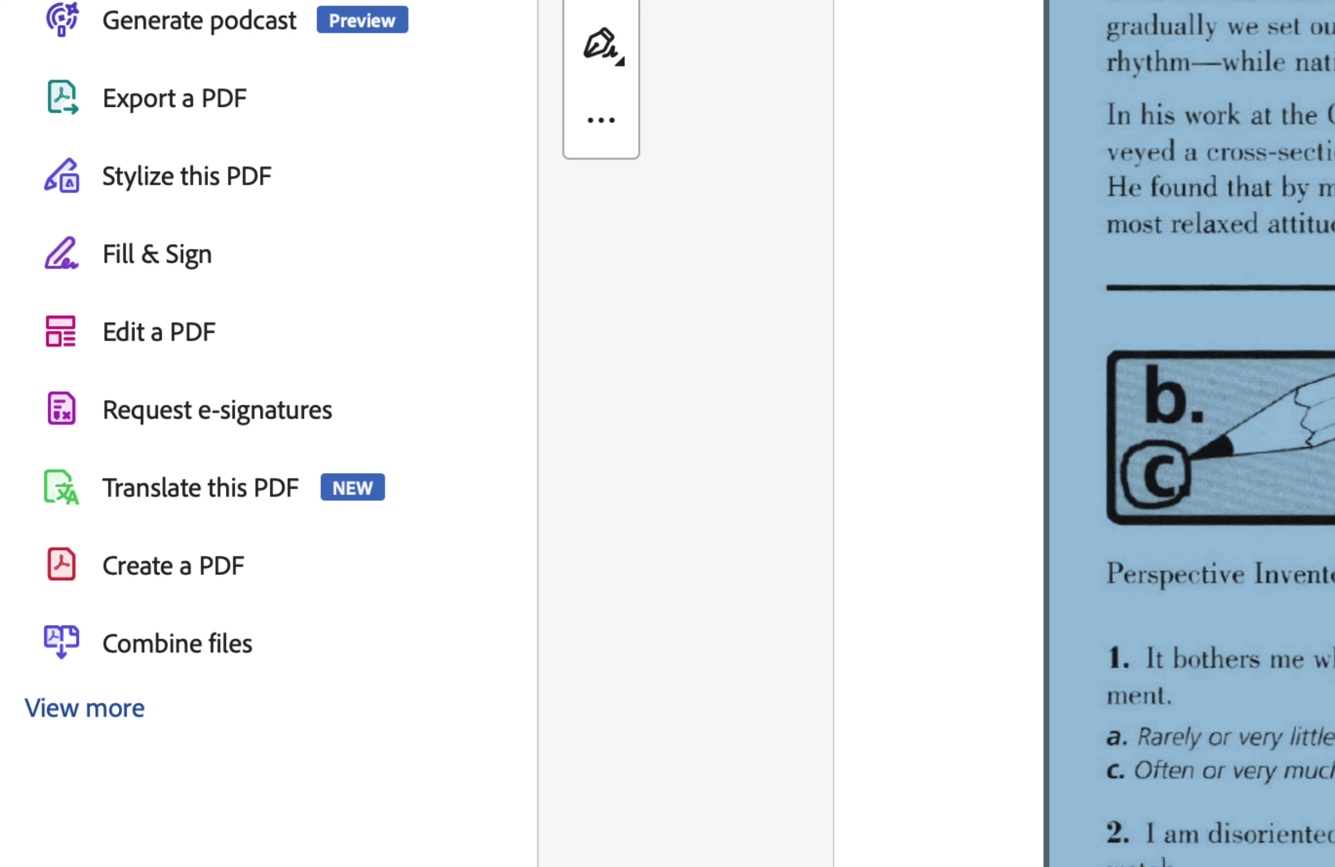
click(129, 707)
scroll(283, 558, down, 3)
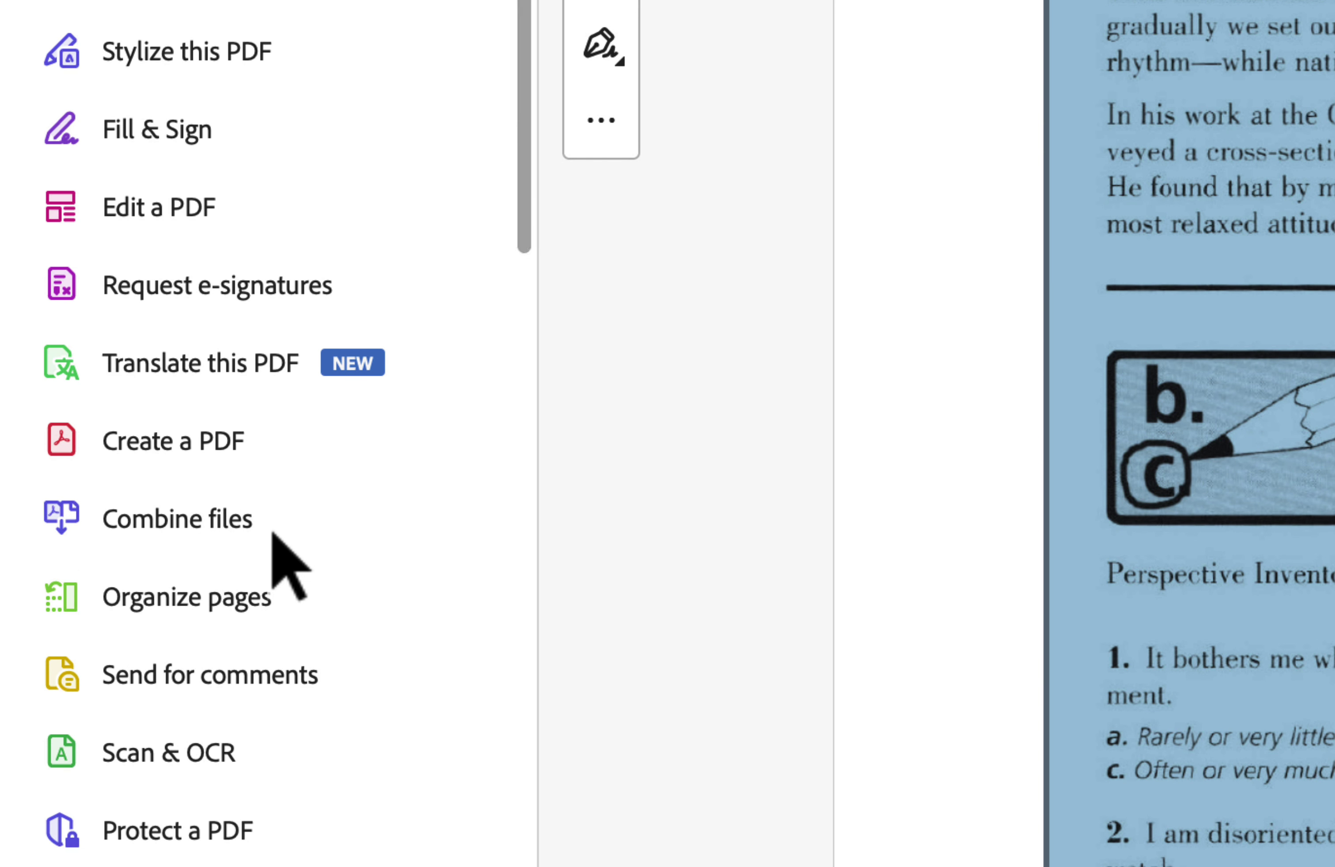
scroll(273, 534, down, 5)
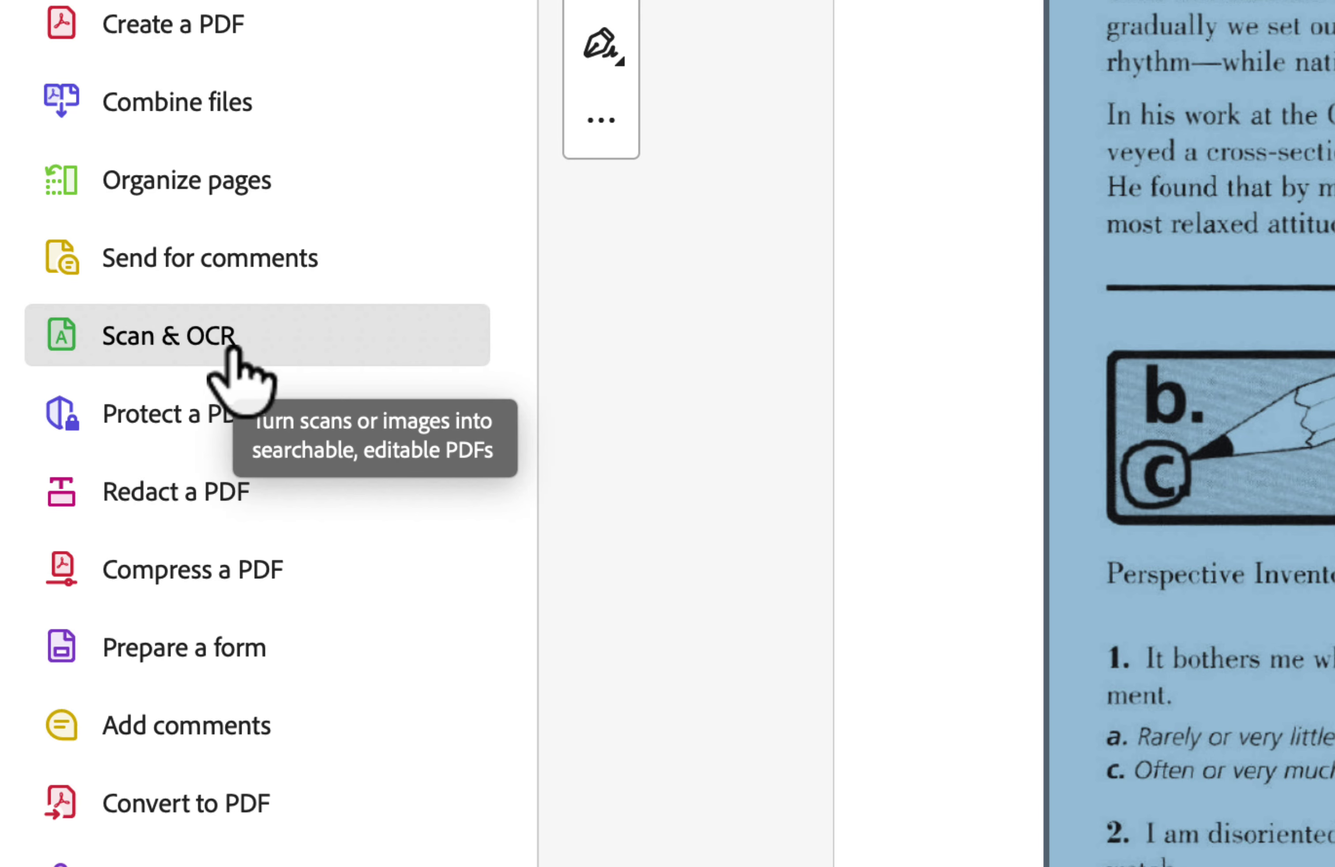
click(236, 360)
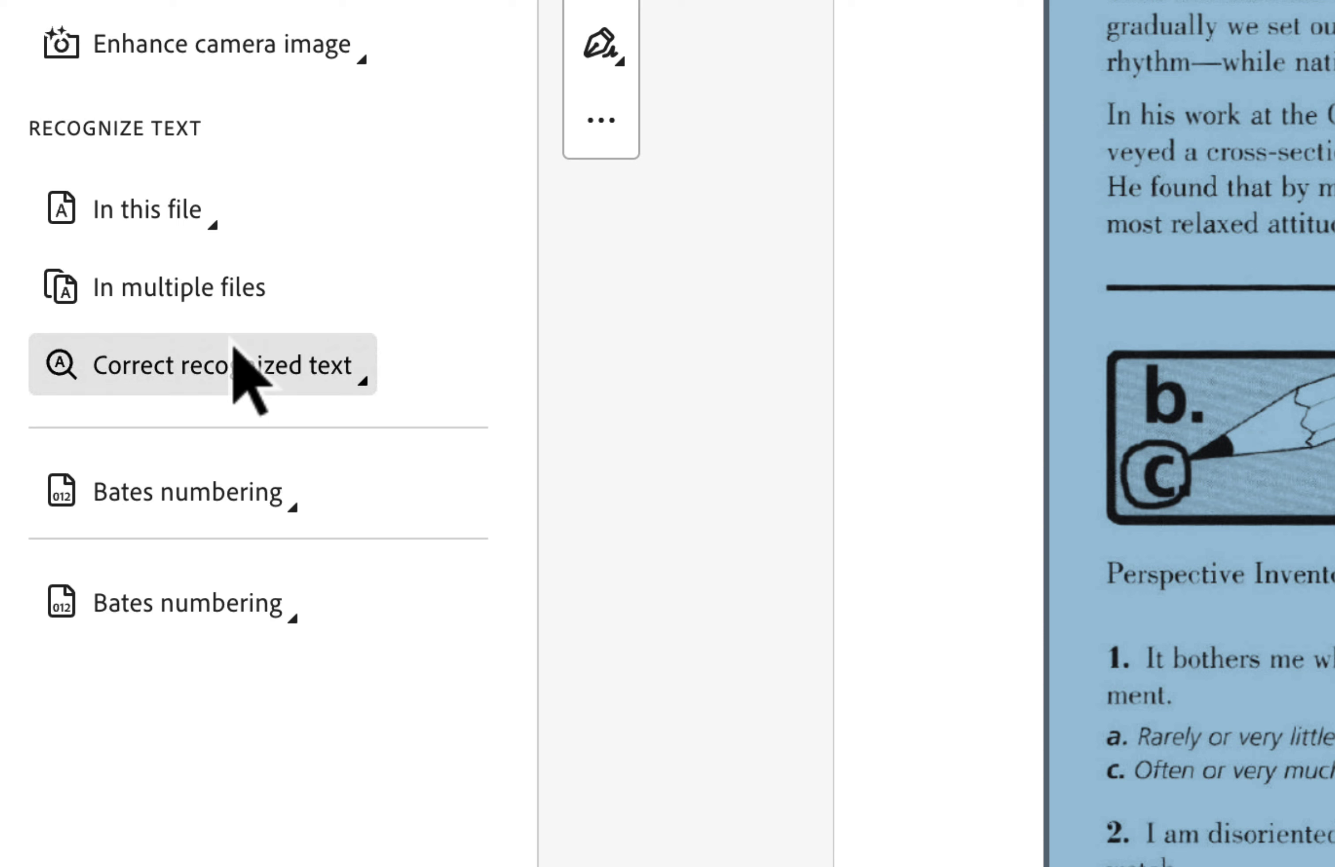
Recognize text in this file on the current page in English(US), and deselect the page image.
drag(233, 345, 534, 274)
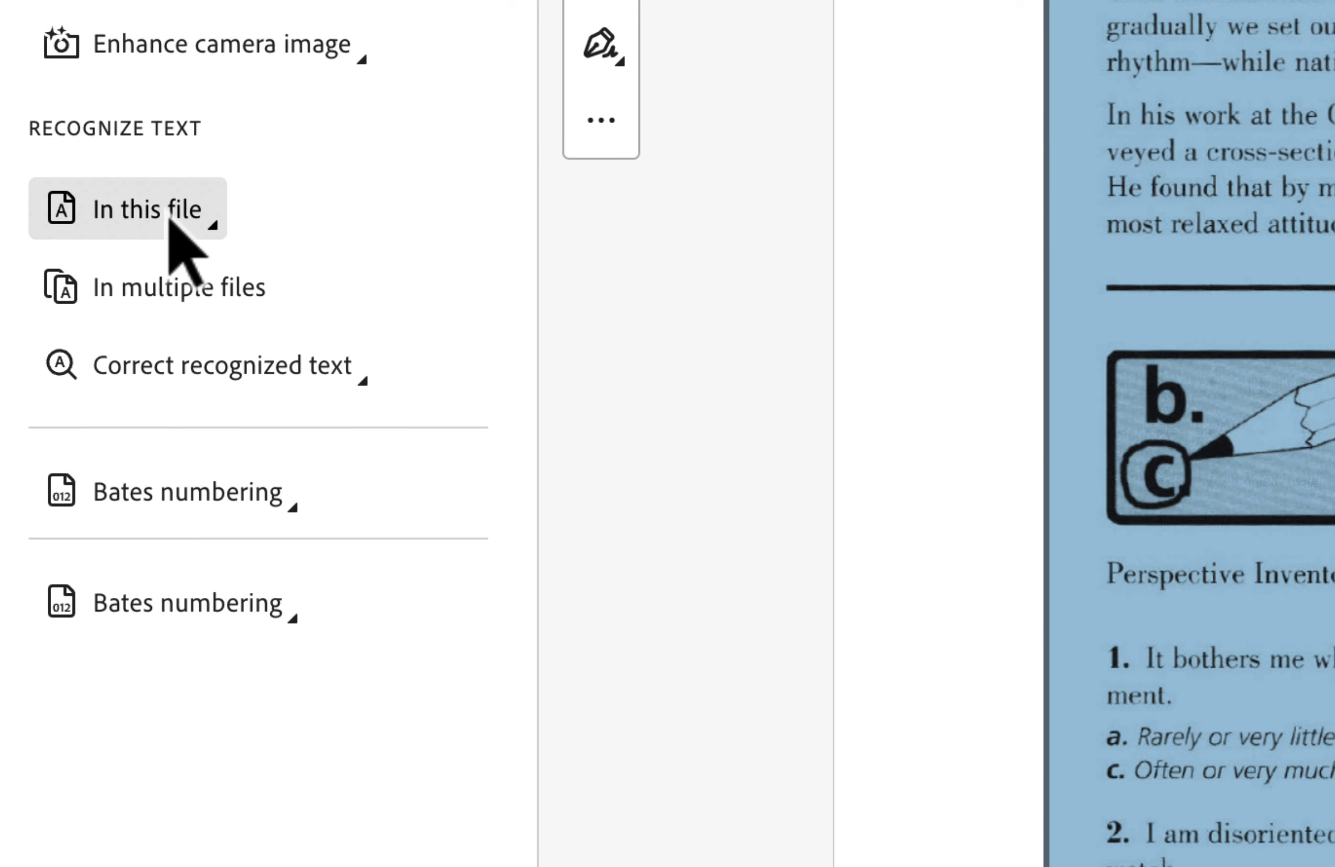
click(186, 248)
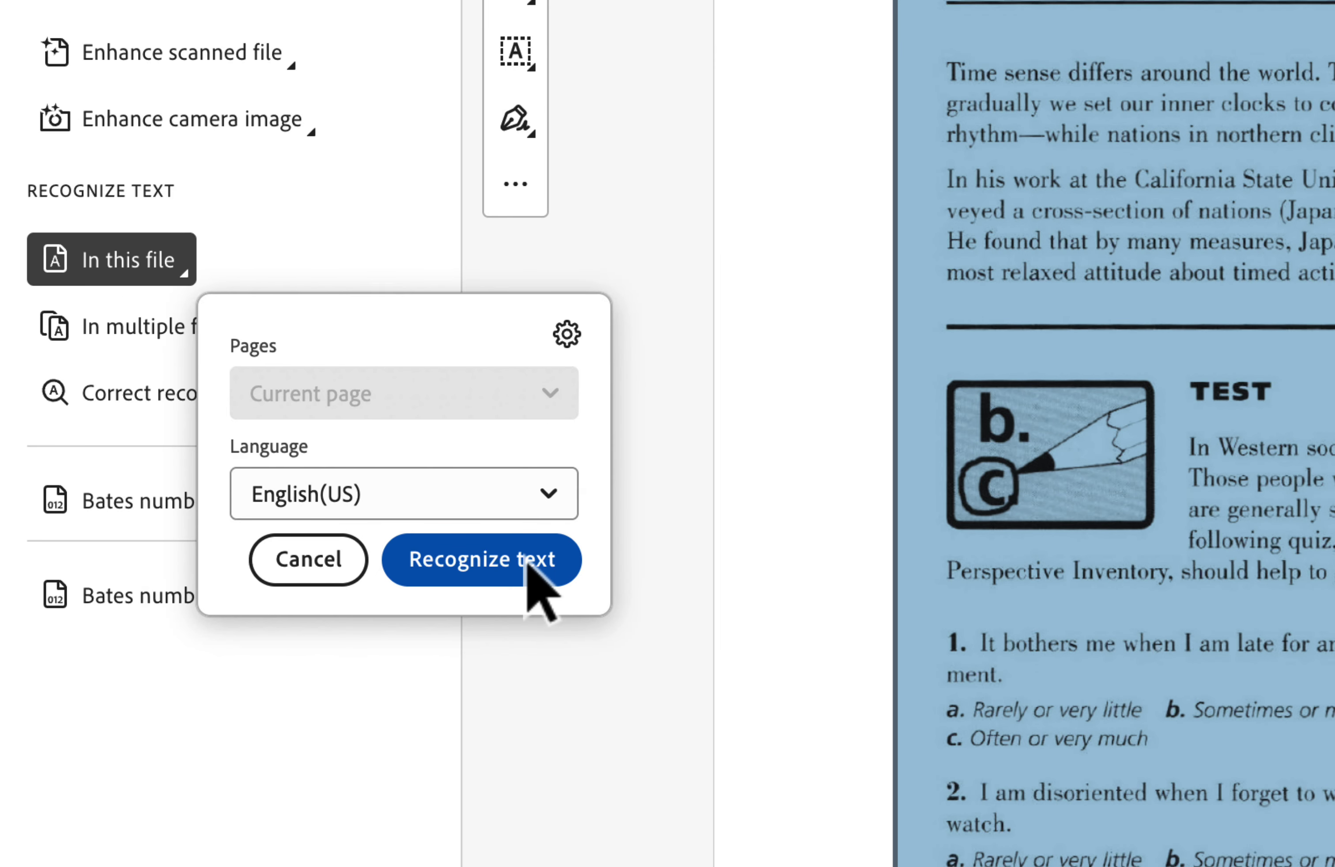
click(528, 563)
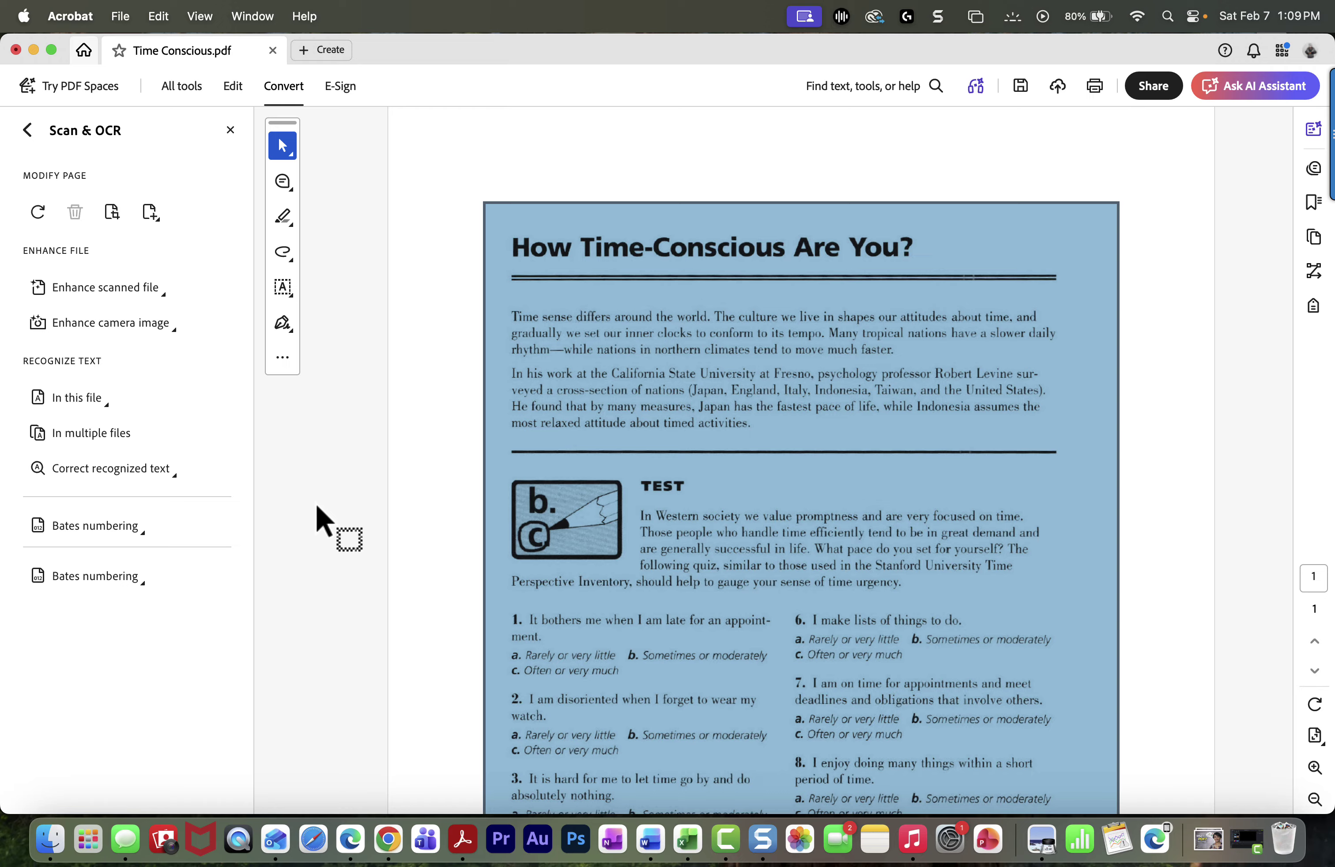
click(680, 462)
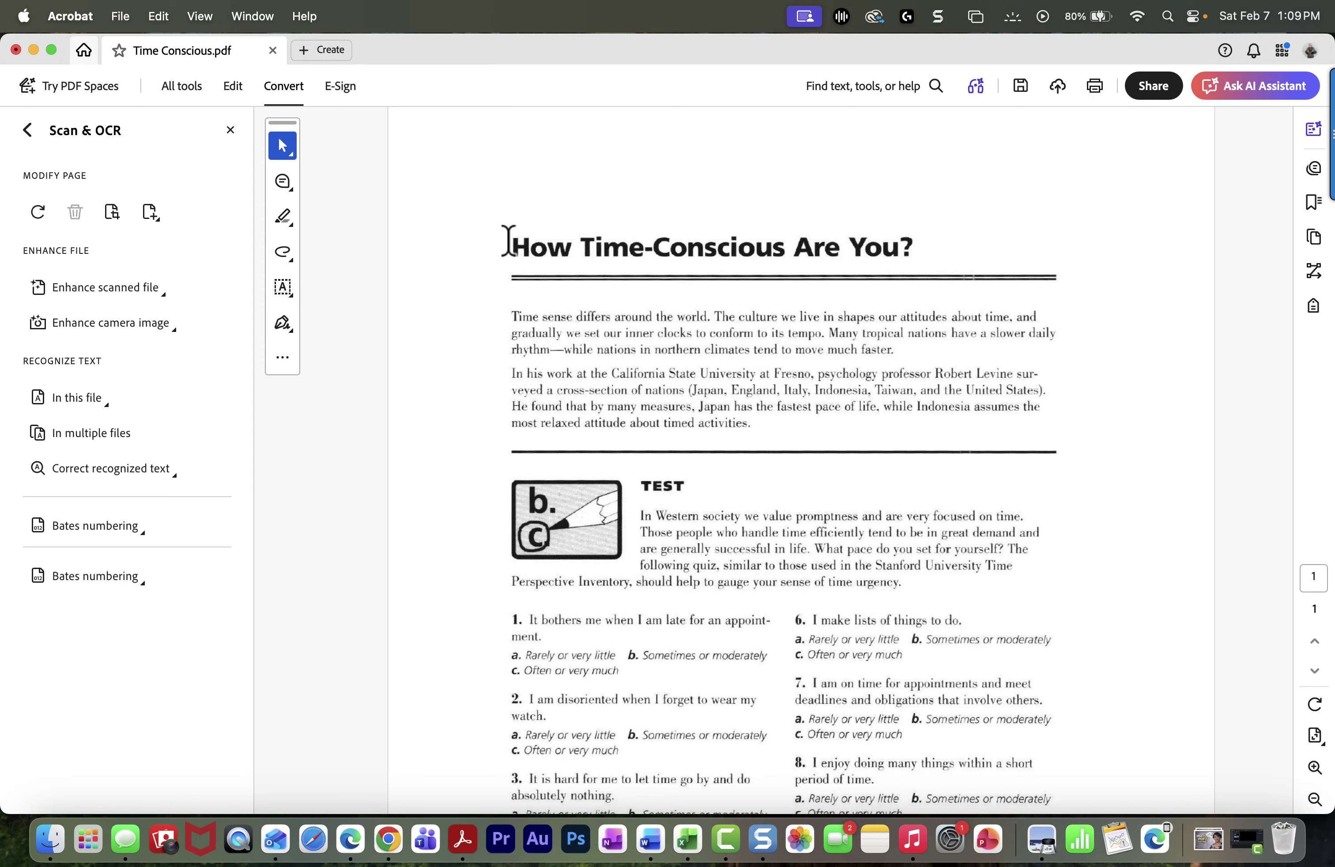
Test text selection from the page heading into the second paragraph, and clear the selection.
drag(509, 248, 612, 267)
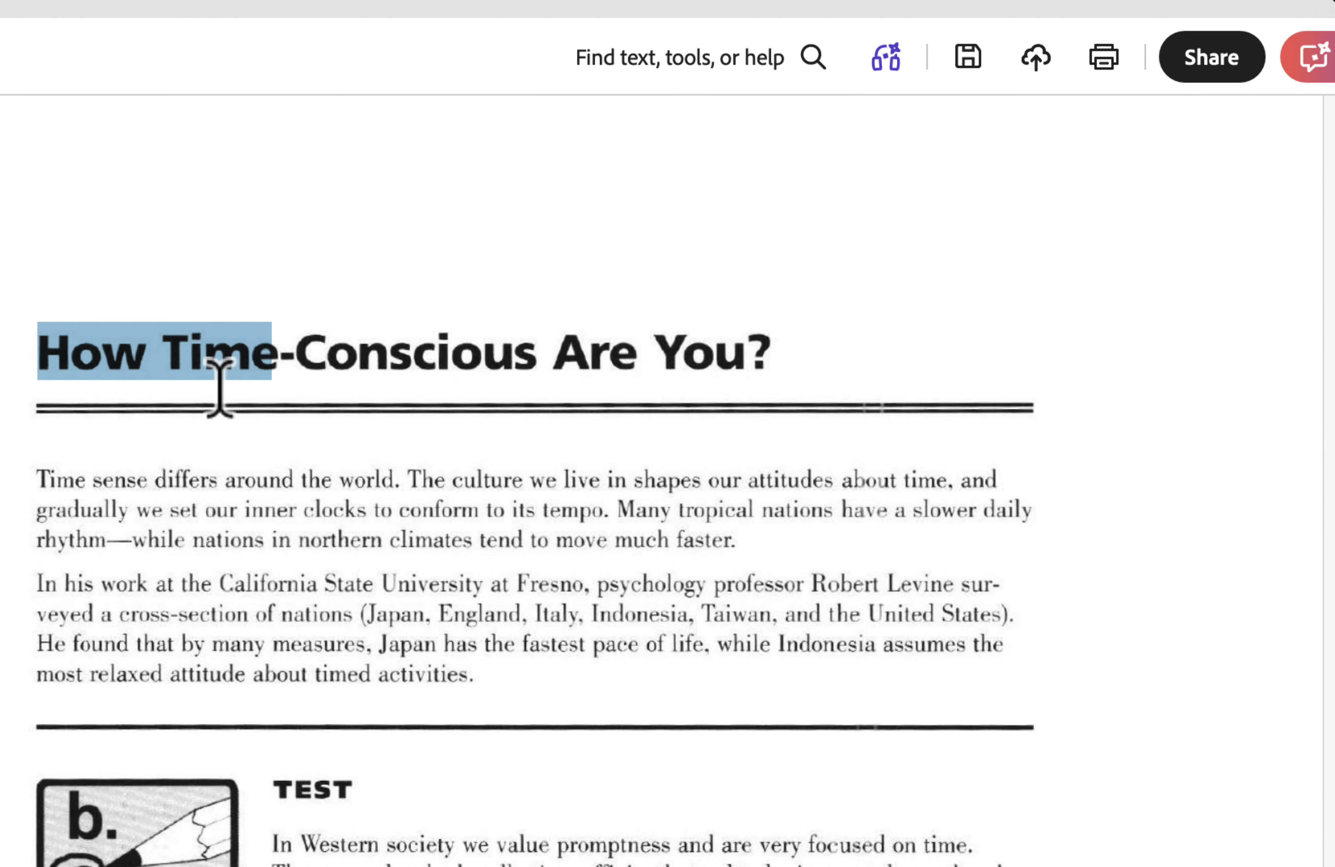
drag(219, 388, 619, 690)
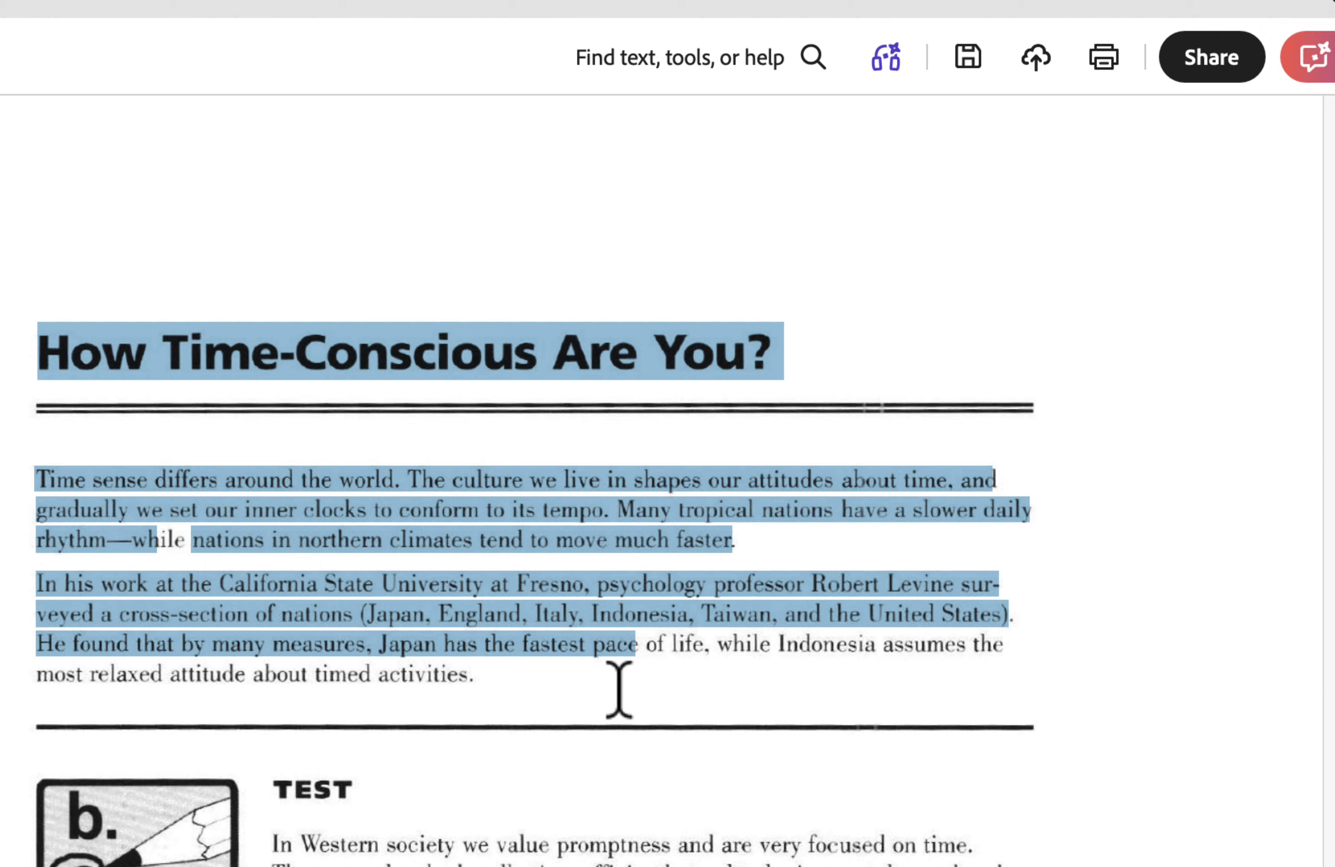
click(500, 535)
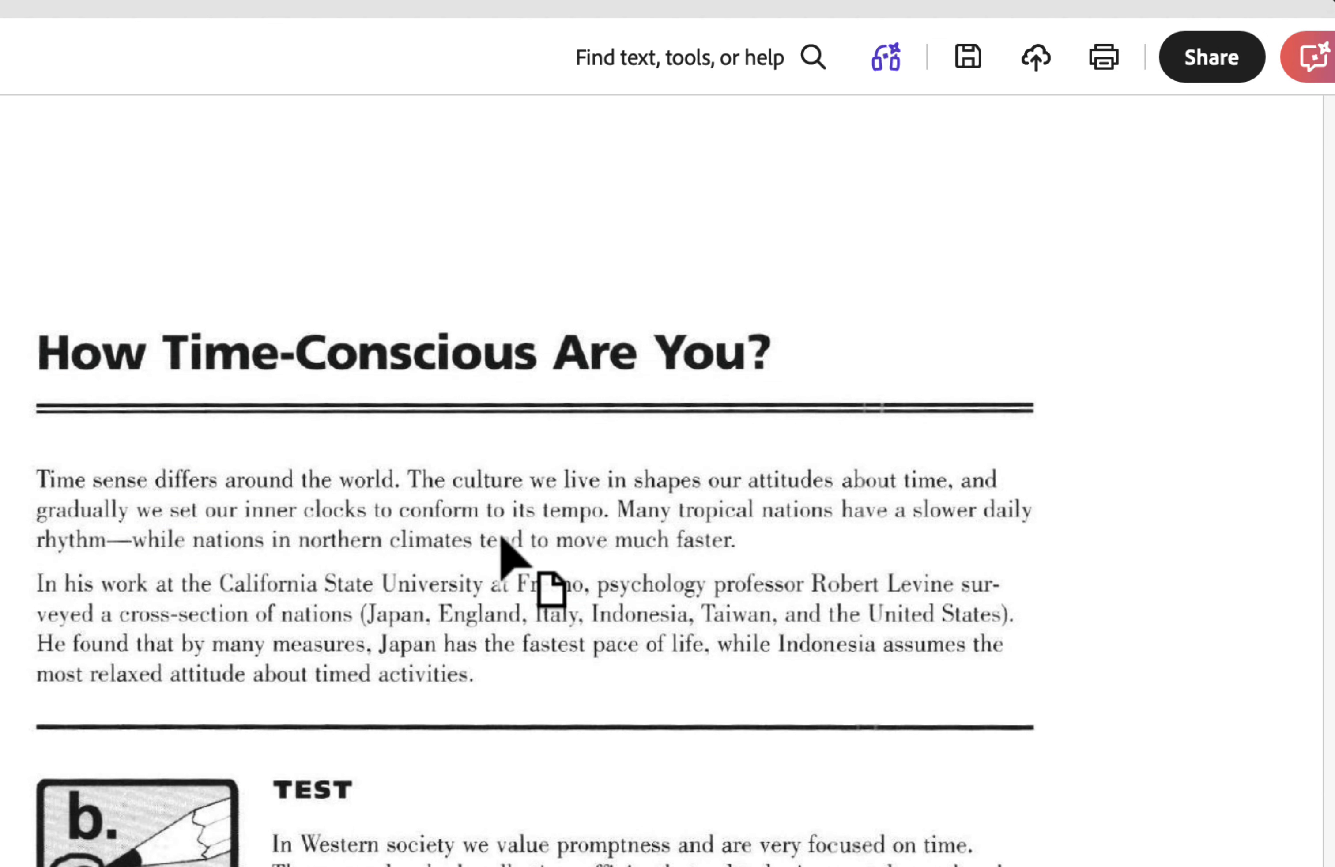
scroll(489, 540, down, 10)
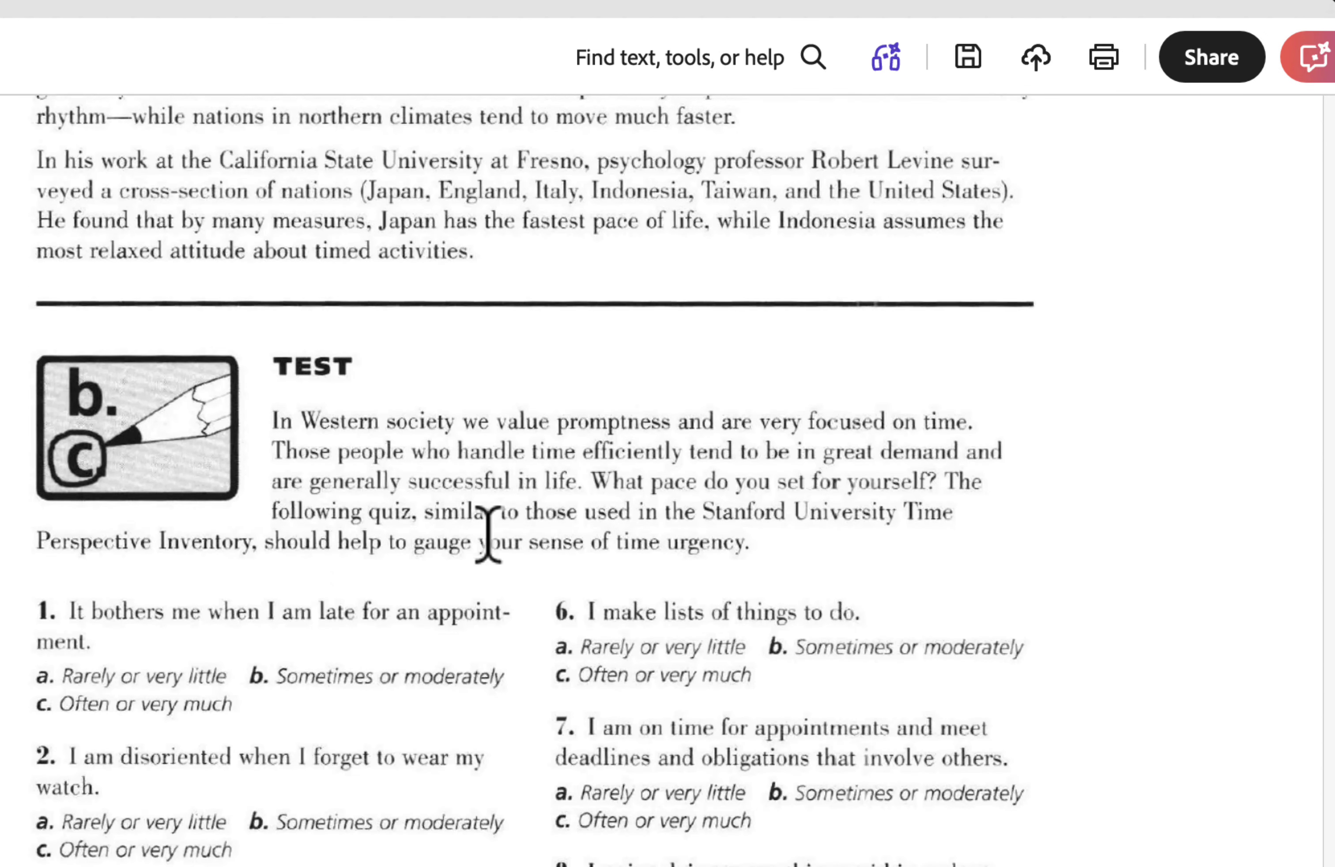
Search the document for "Time".
key(ctrl+f)
scroll(489, 535, up, 10)
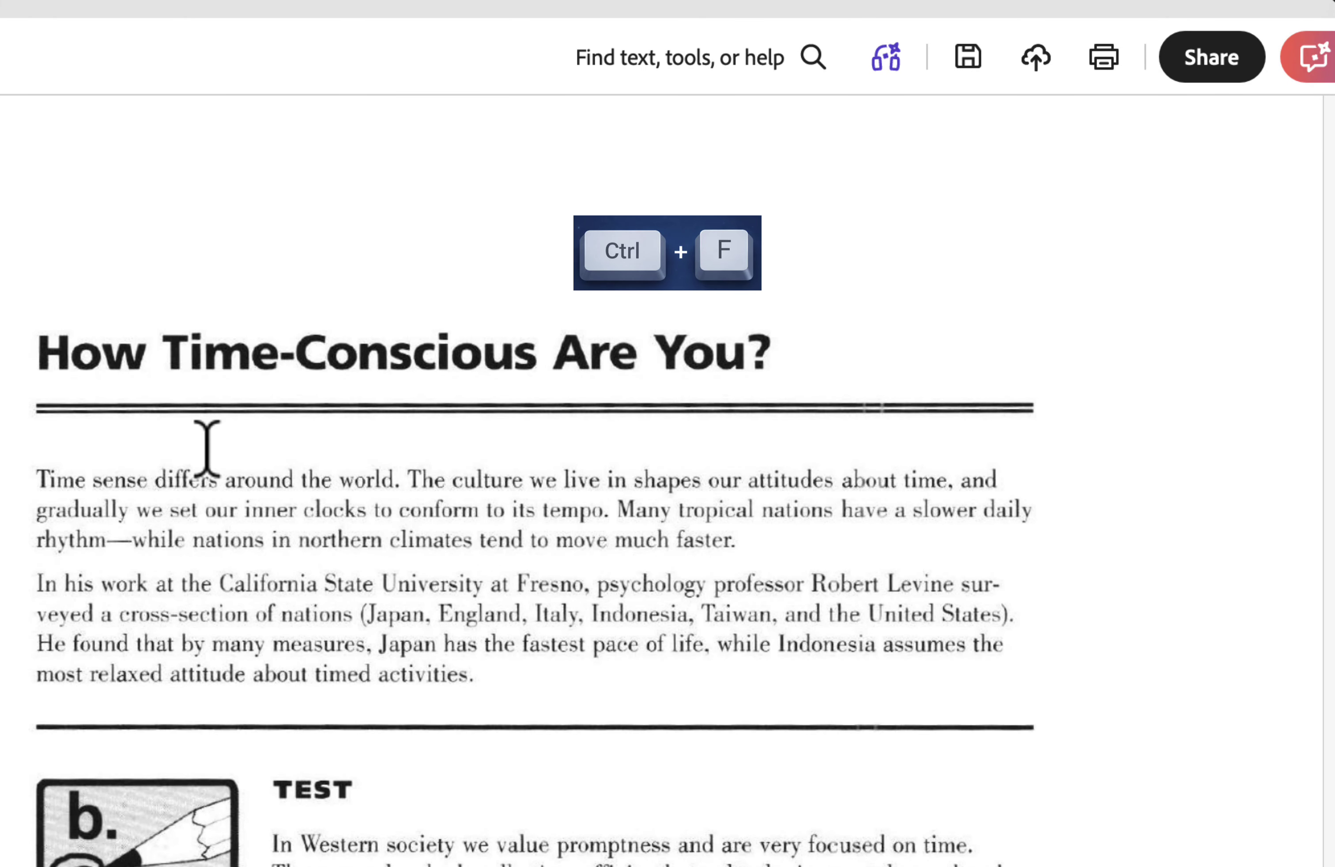
key(super+f)
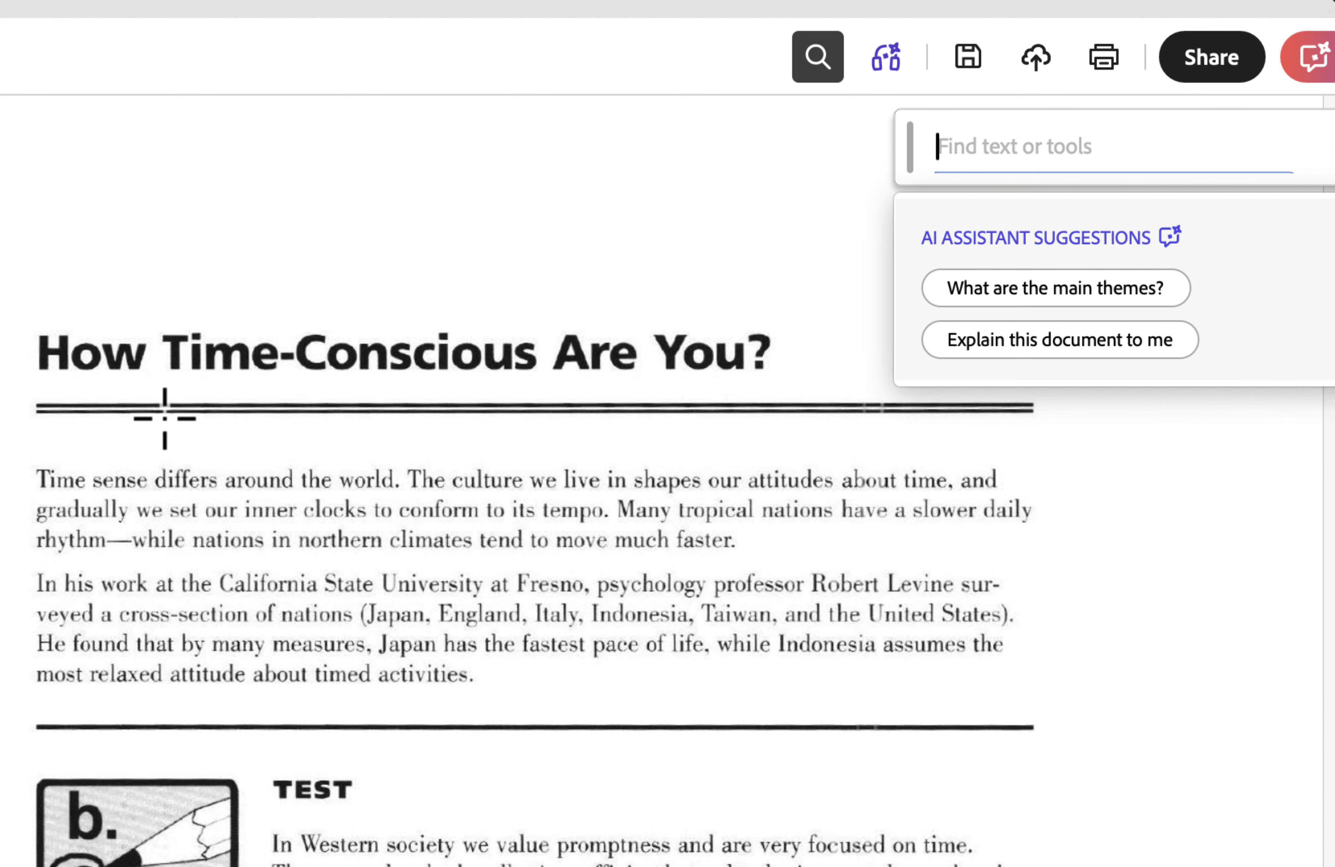
text(Time)
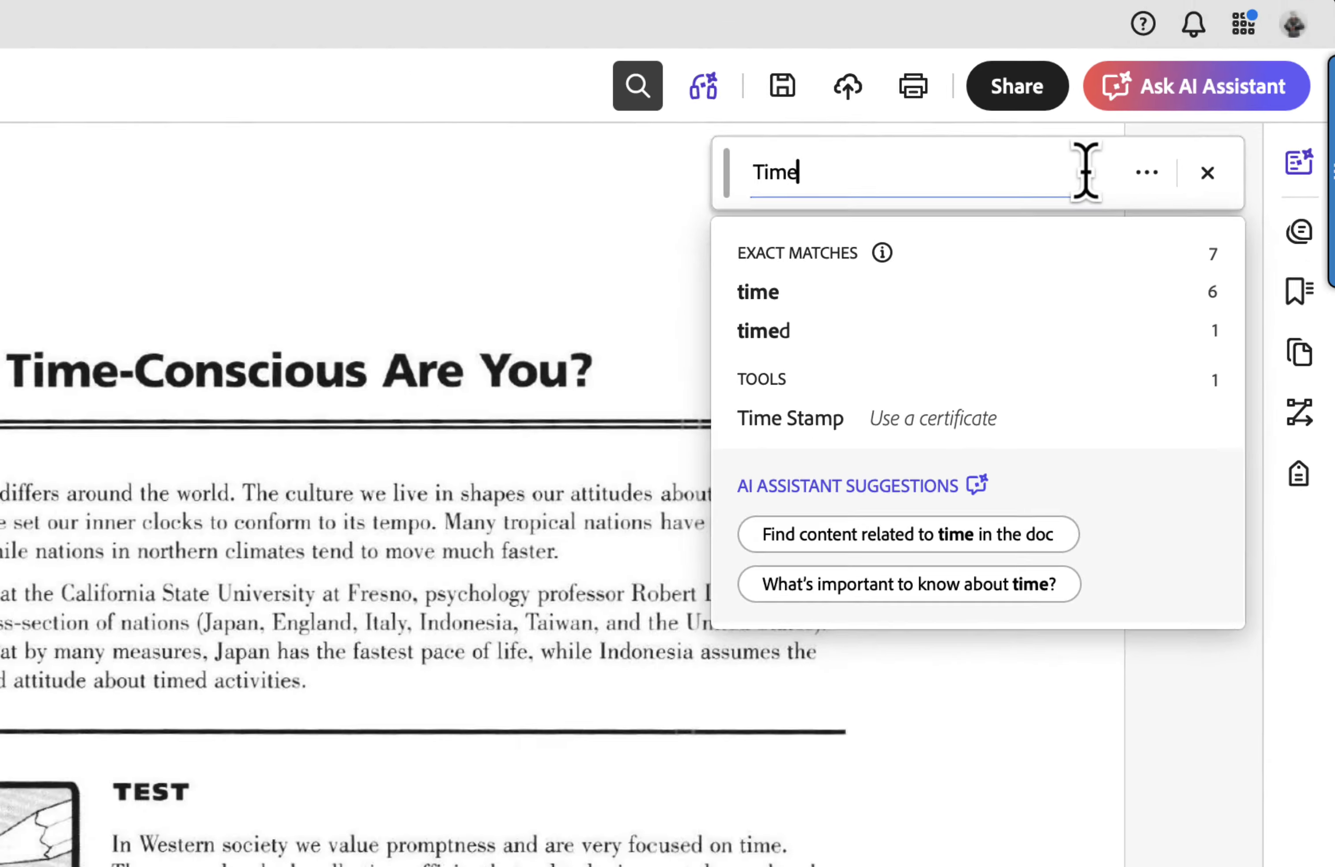
key(Return)
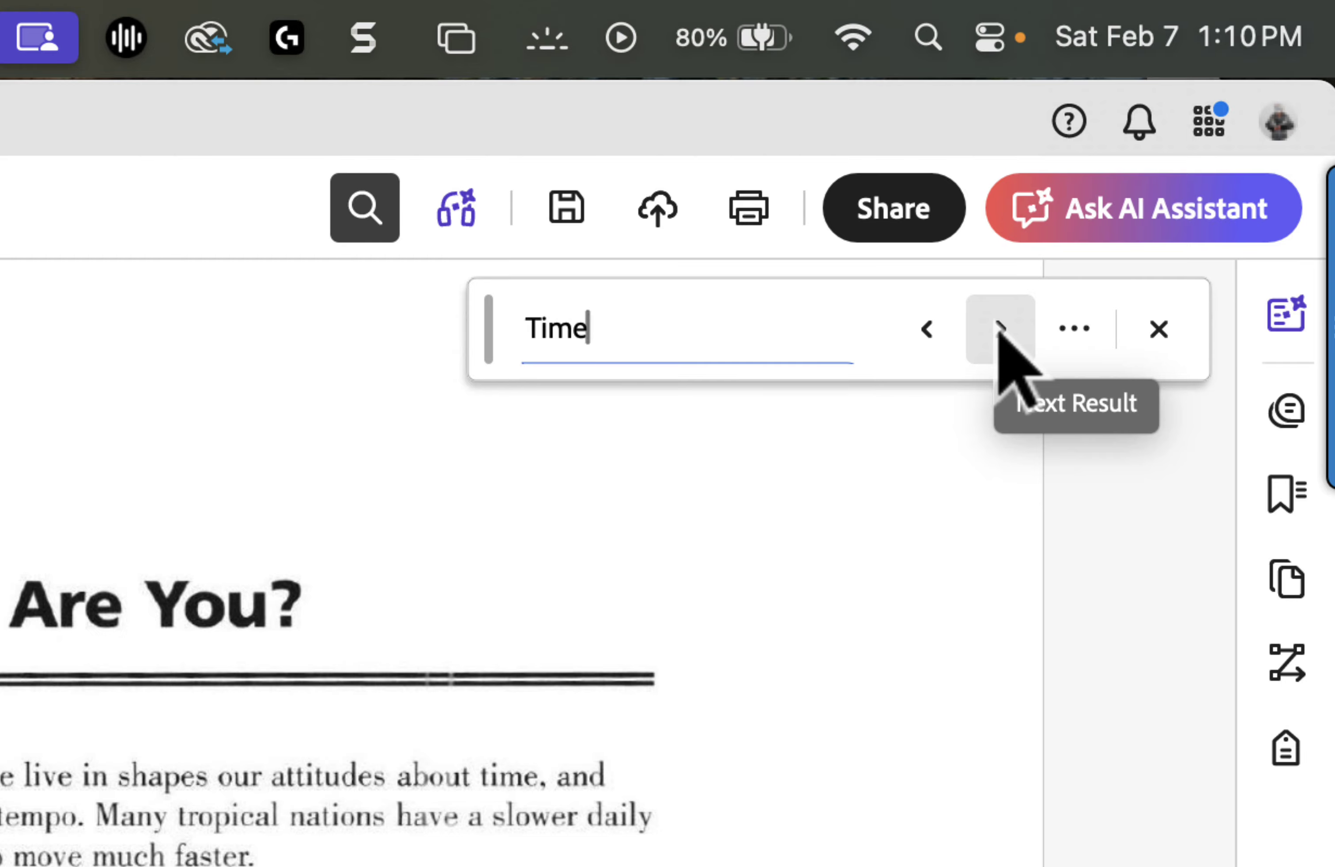
Step forward through the matches to the TEST section, and back to the match in the first paragraph.
click(997, 333)
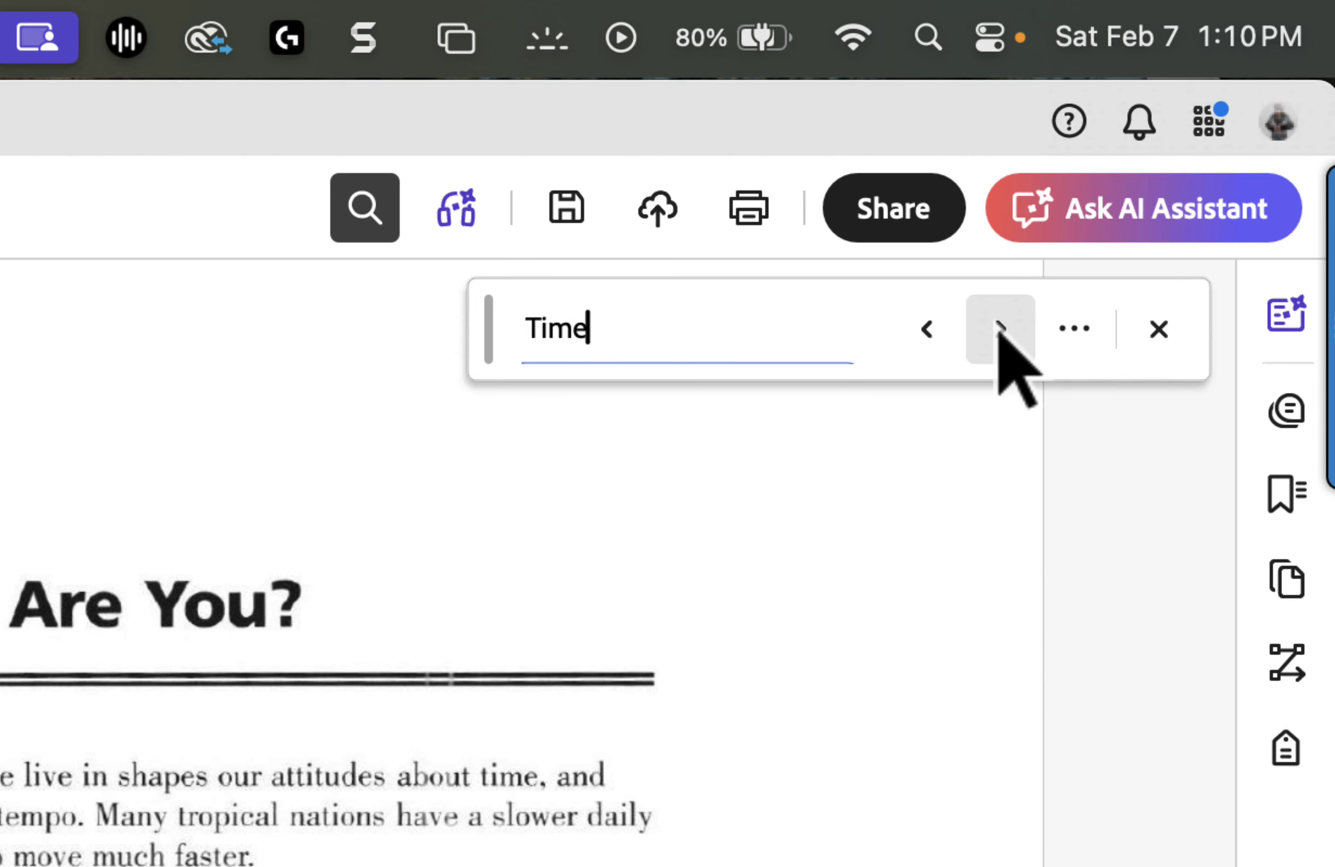
click(999, 333)
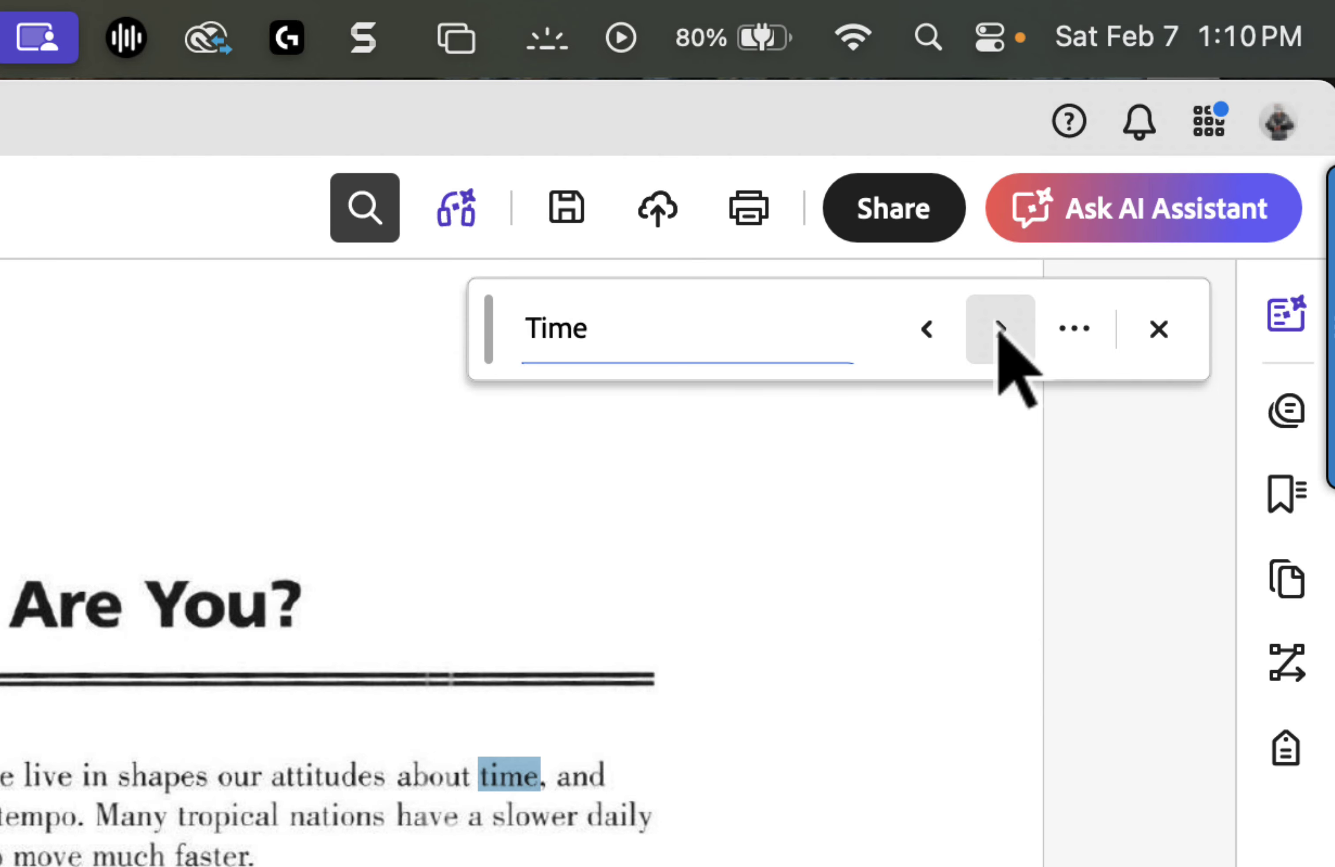
click(999, 334)
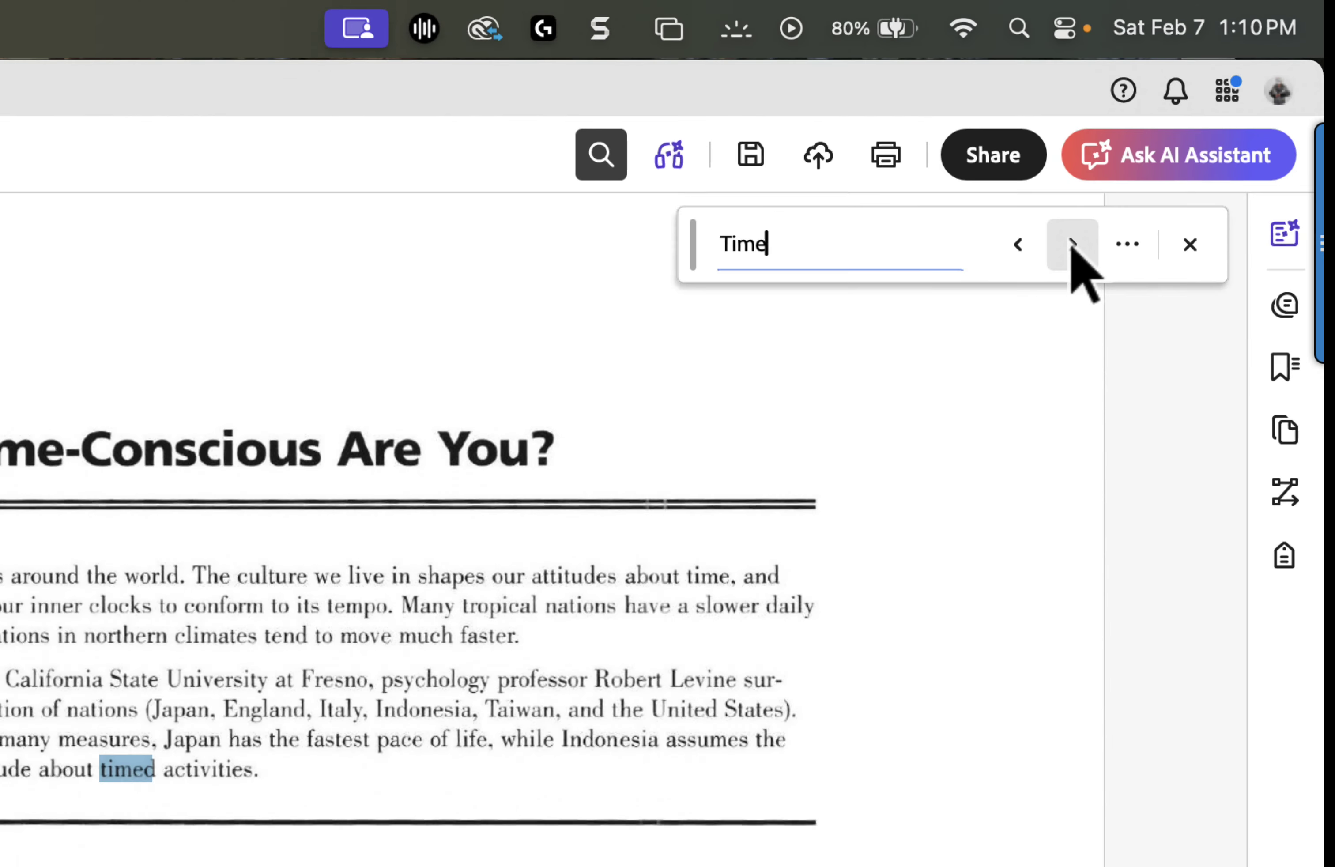
click(999, 333)
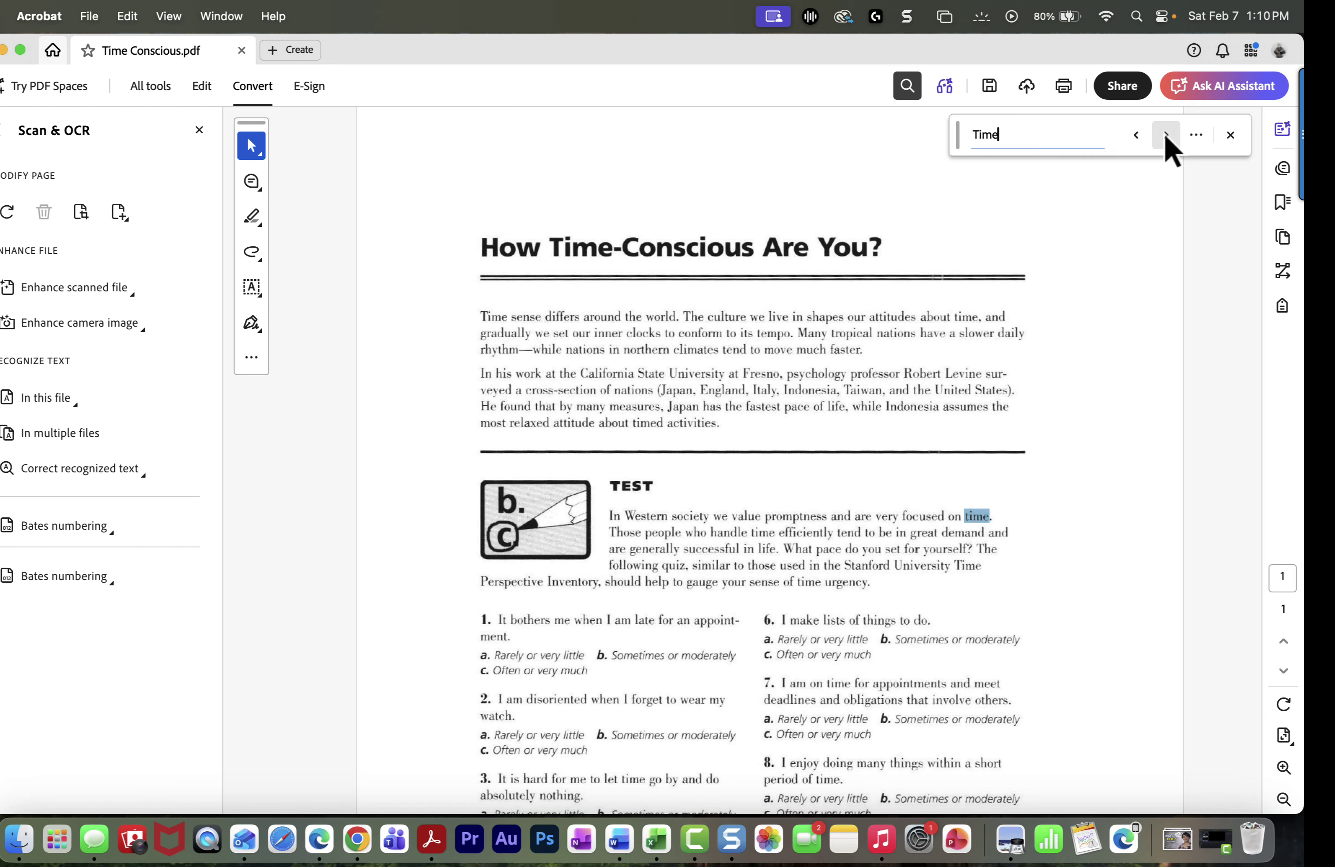
click(1138, 135)
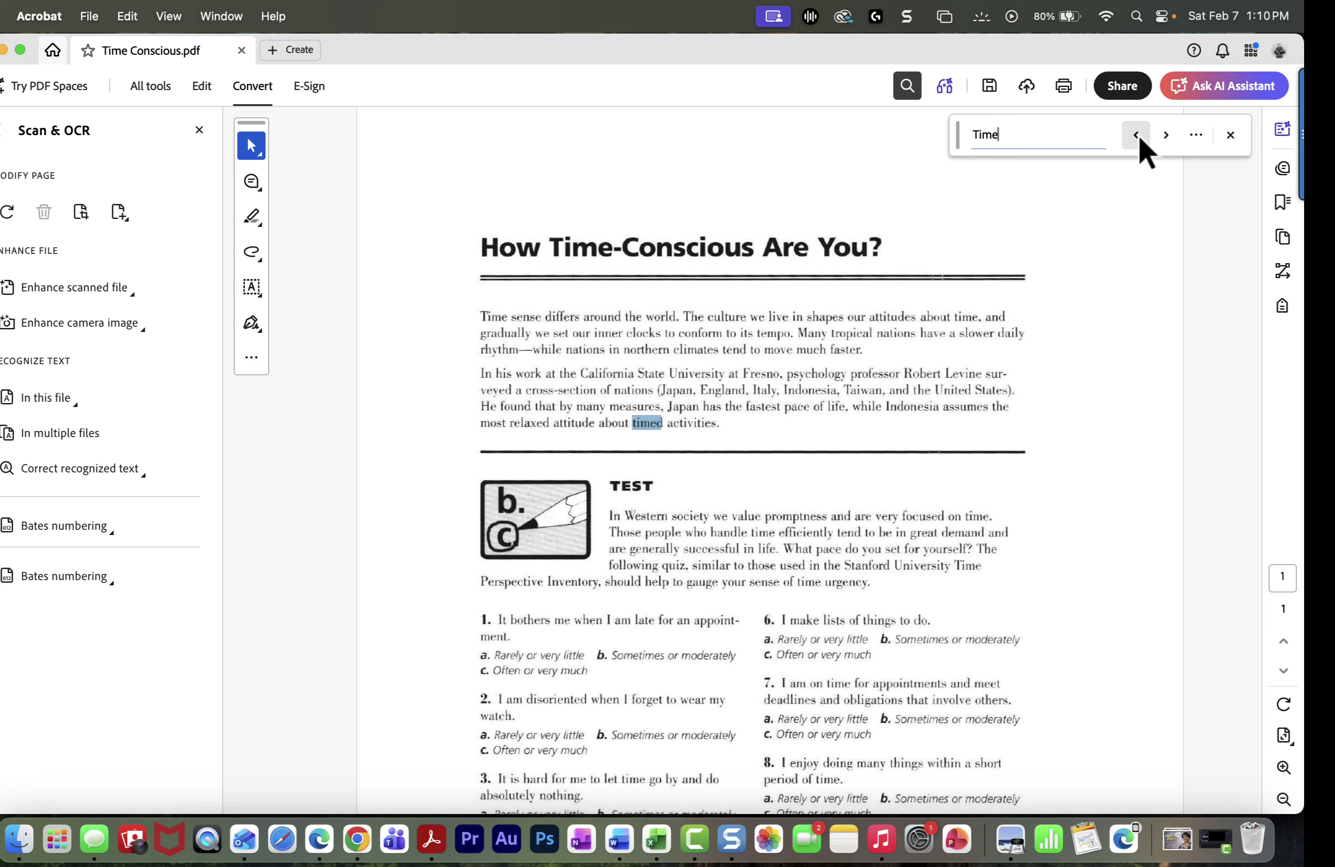
click(1139, 135)
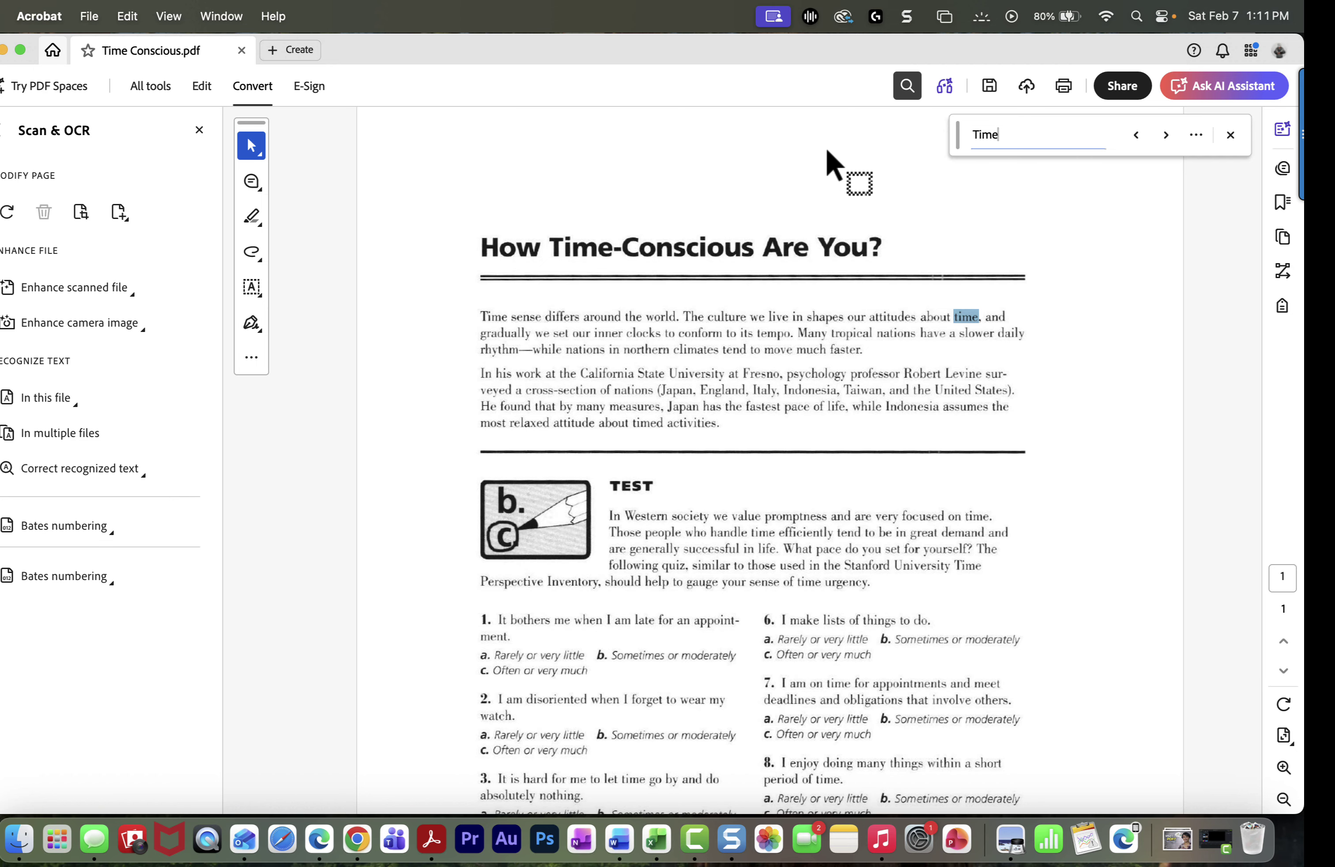
Start saving the PDF as a new file and choose the PDF Files folder in Documents as its location.
click(89, 21)
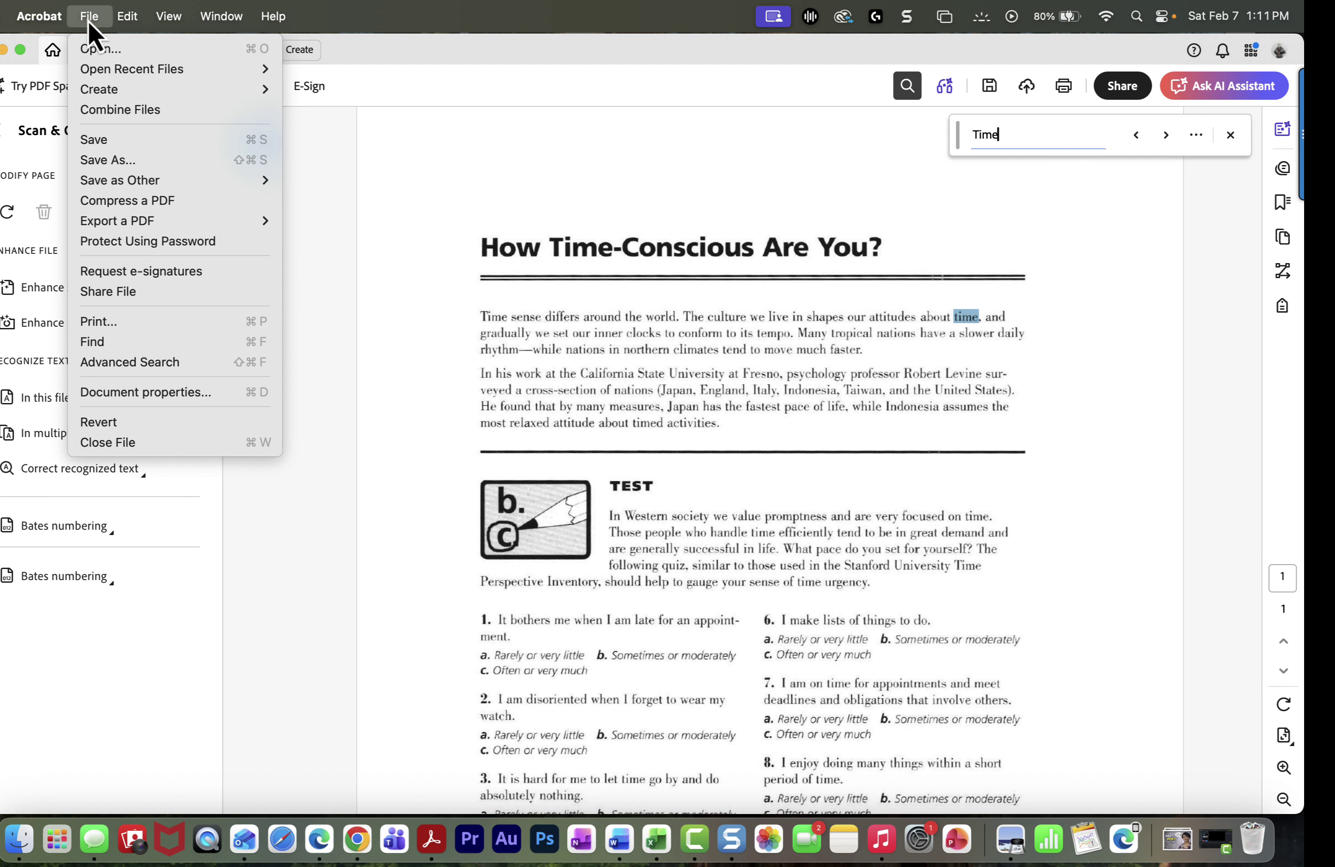
click(117, 168)
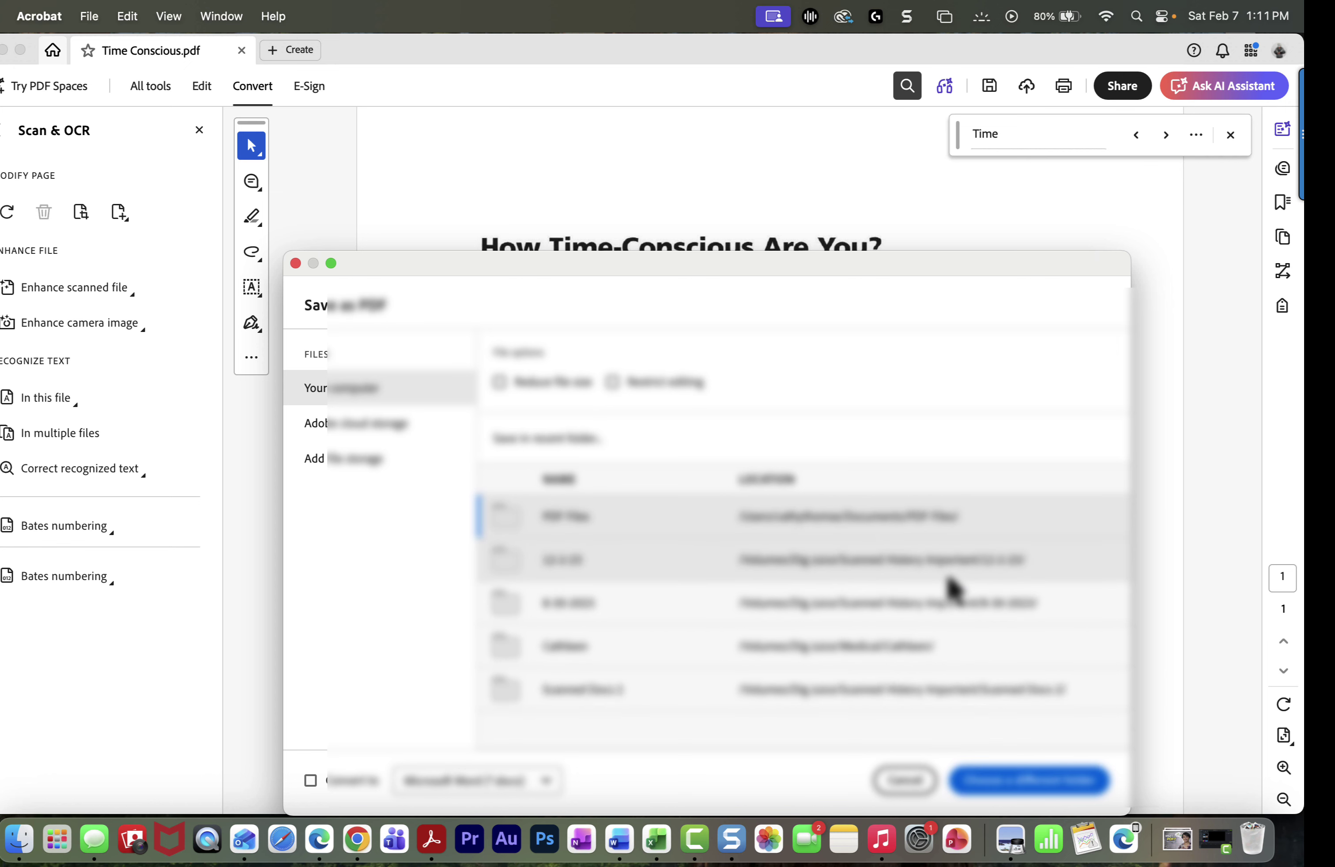
drag(822, 283, 819, 191)
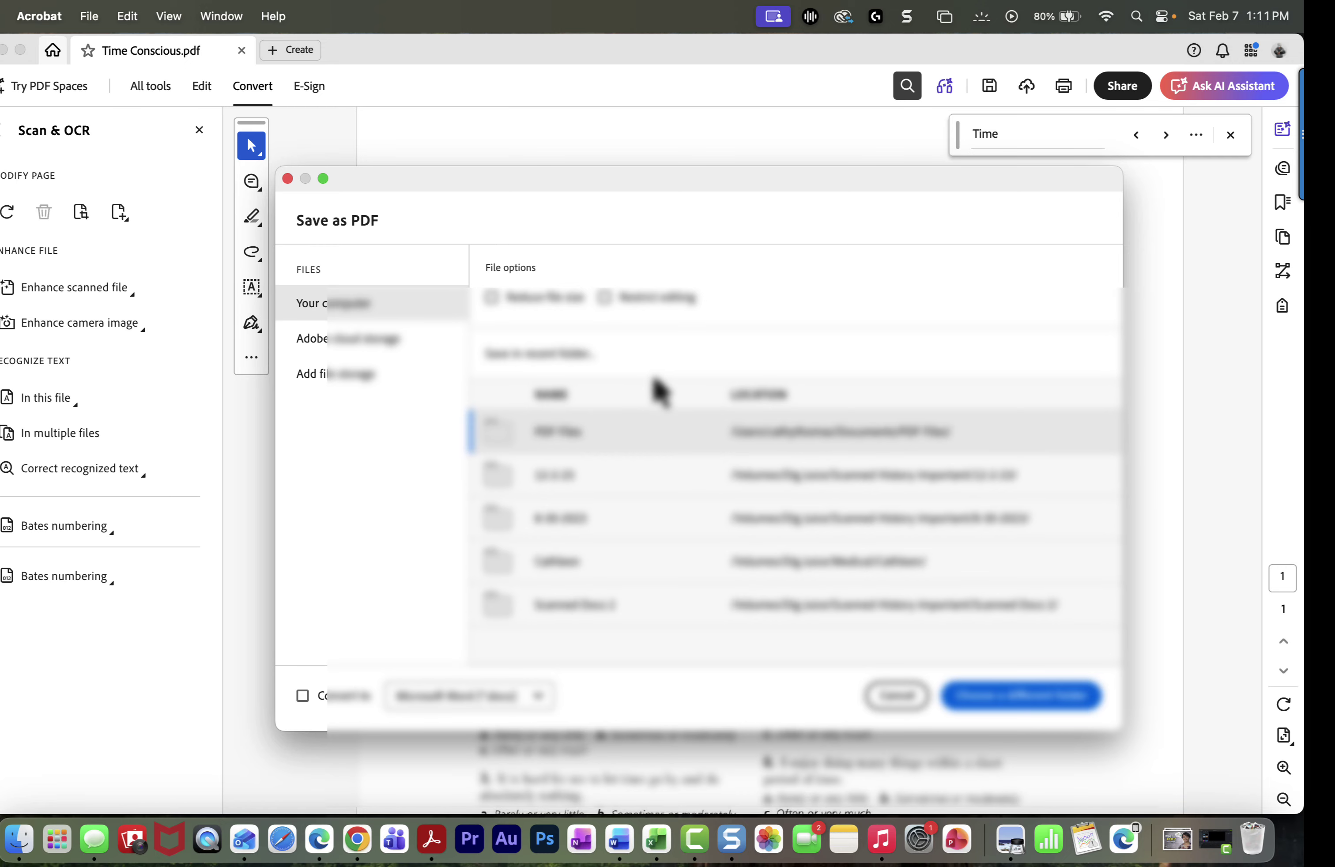
click(1042, 702)
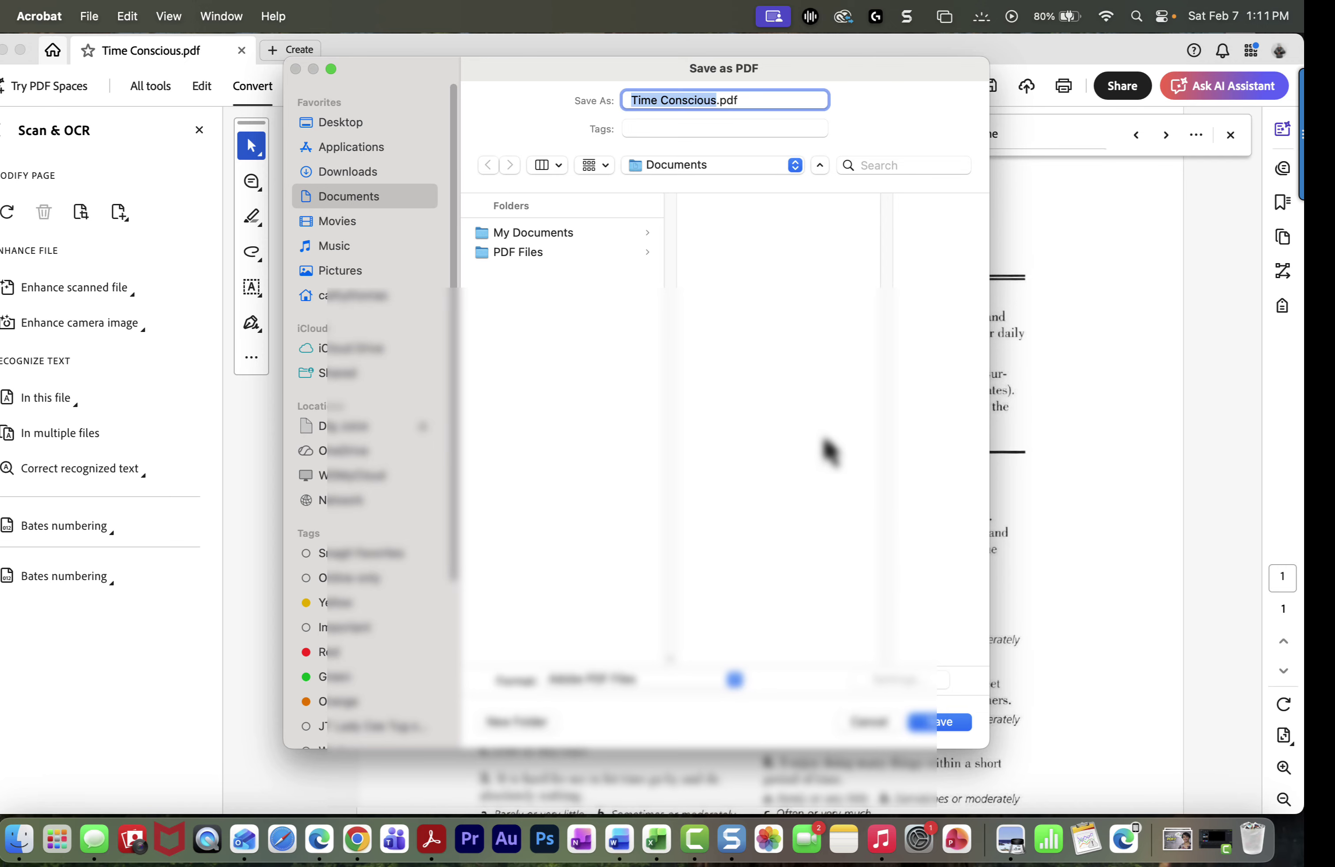
click(520, 254)
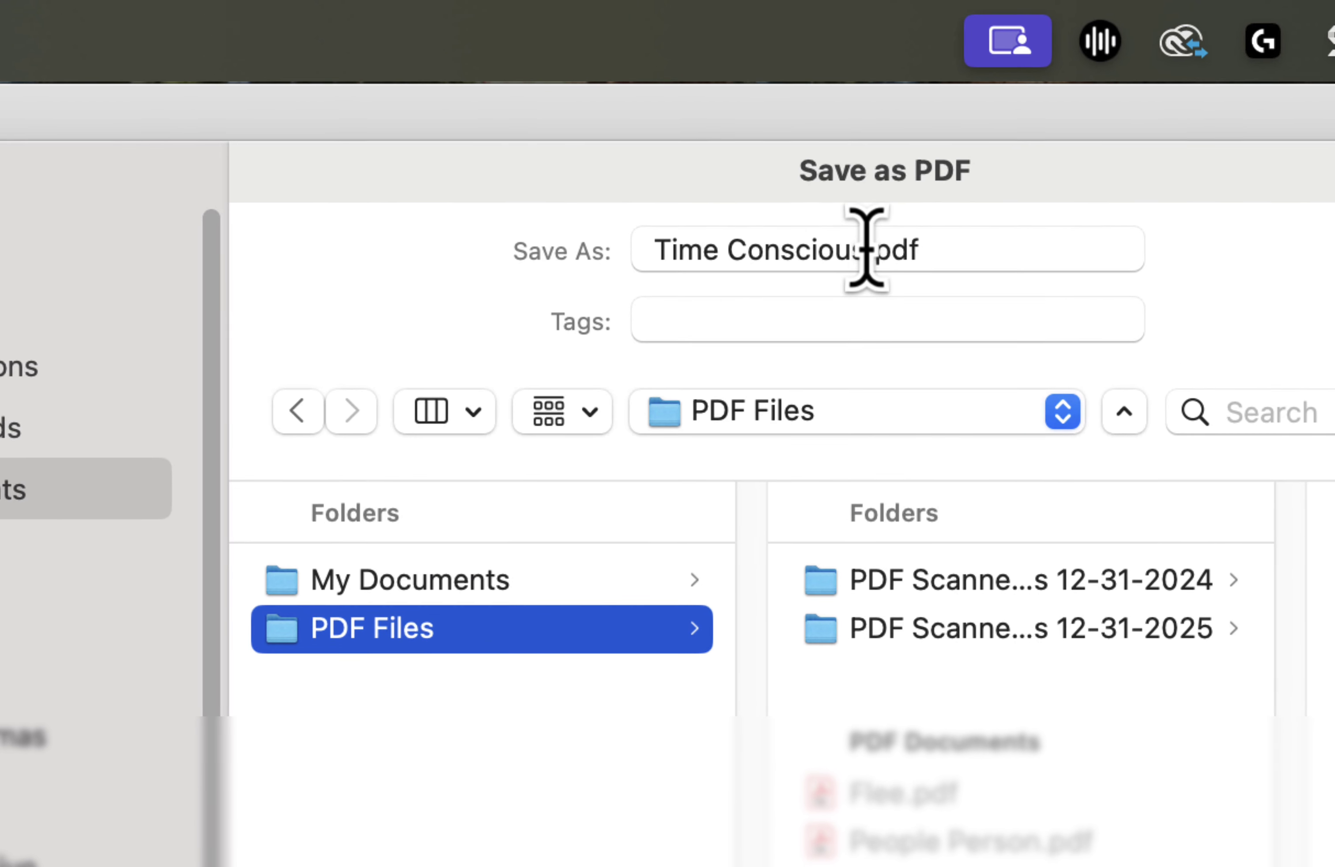
Name the copy Time Conscious_OCR.pdf and save it.
click(867, 249)
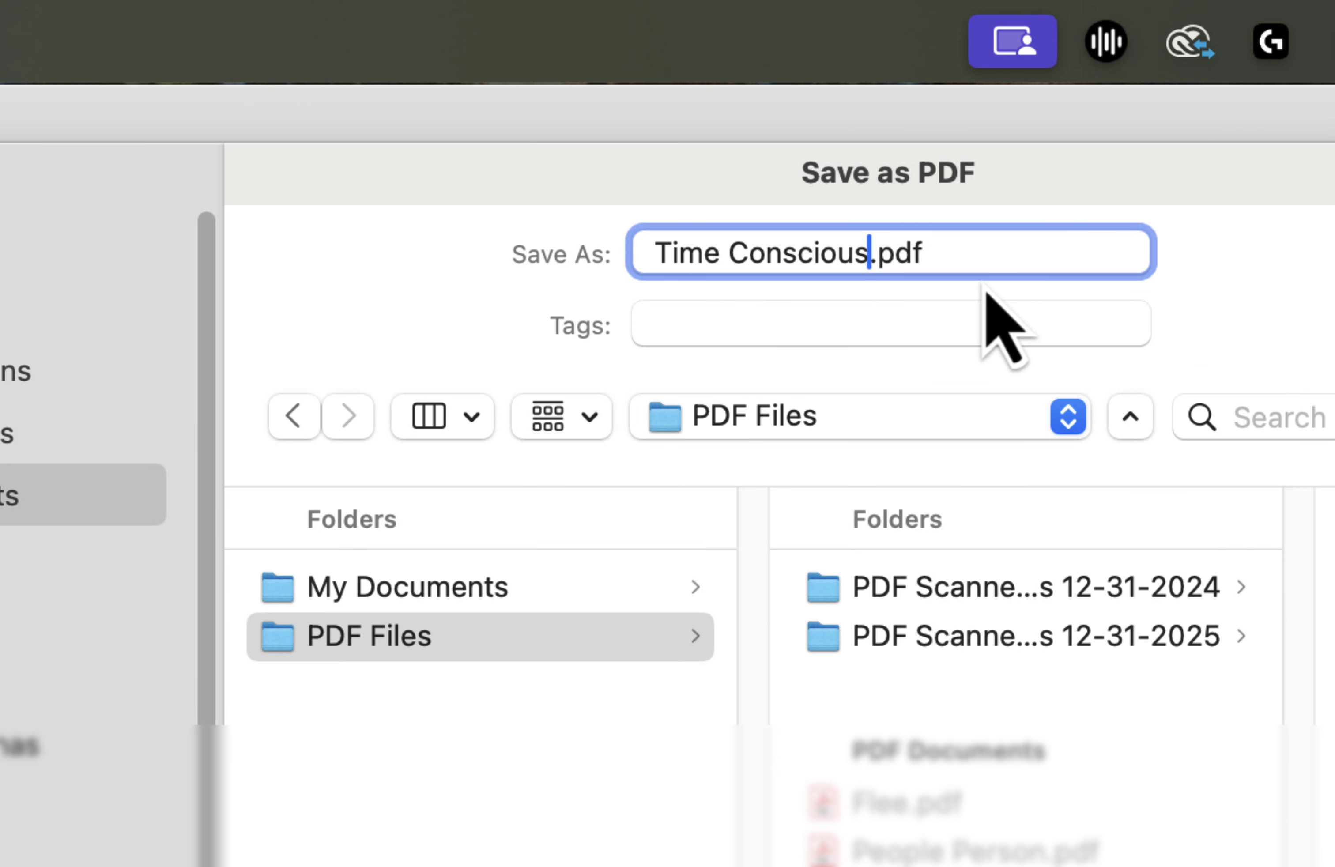
text(_)
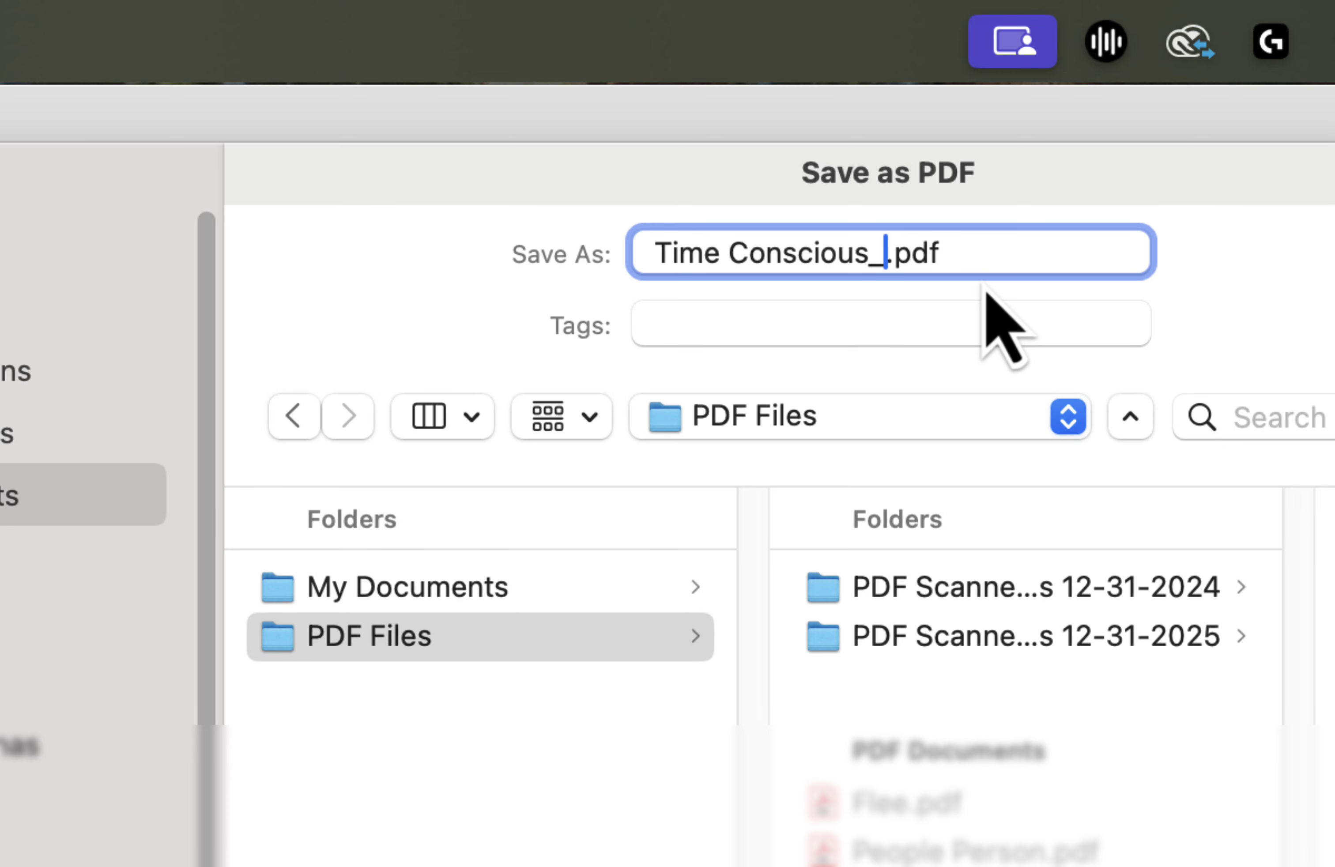
key(Caps_Lock)
text(OCR)
key(Caps_Lock)
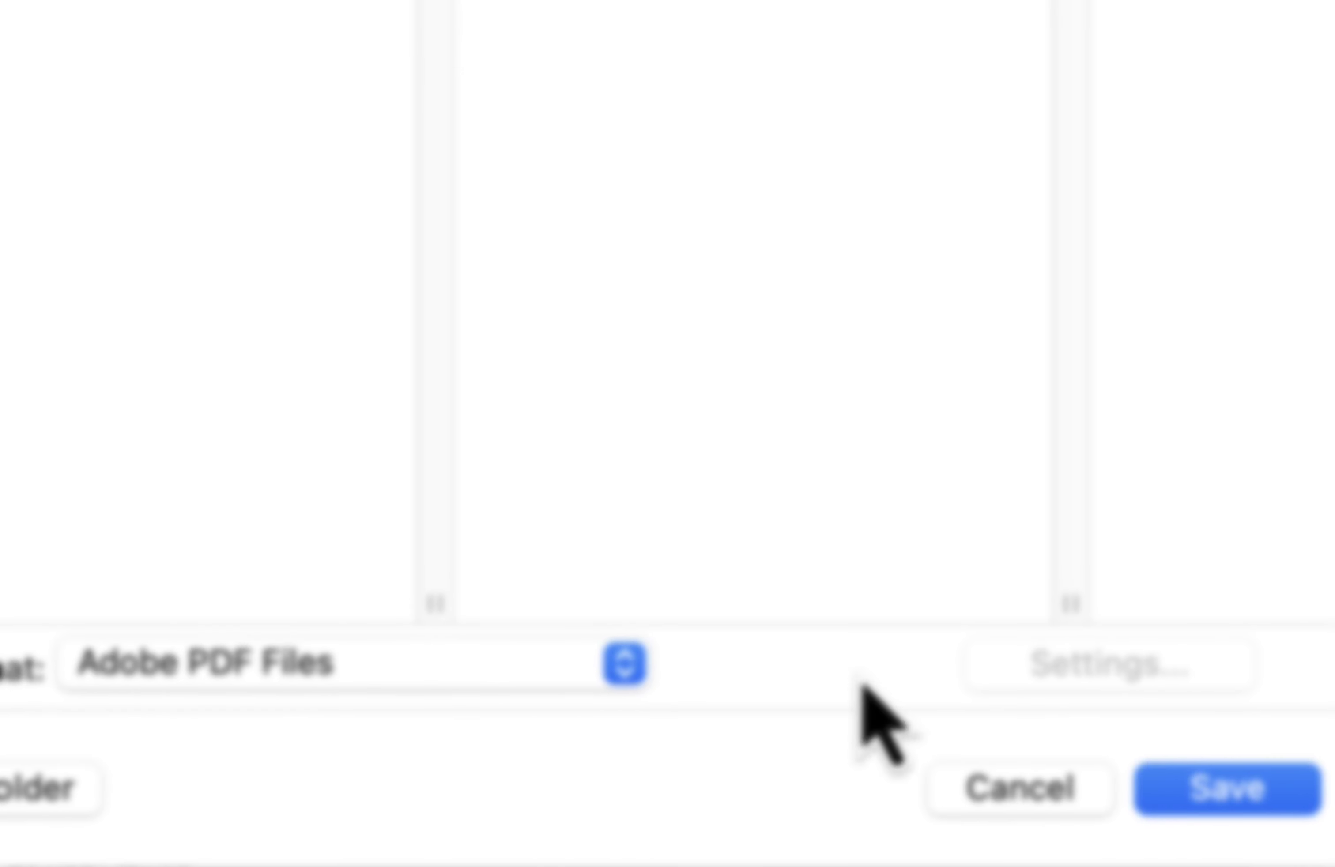
click(1227, 804)
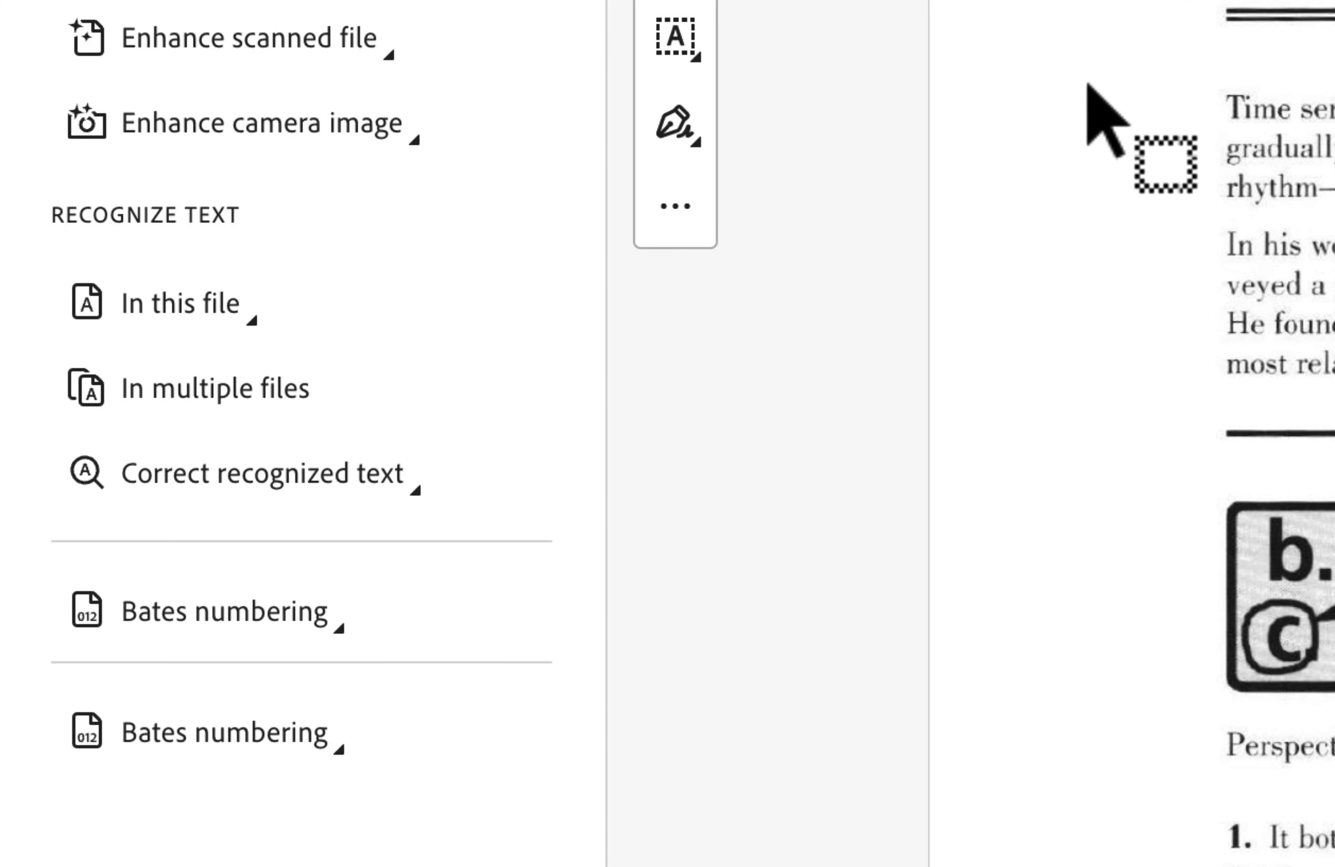
Start text recognition on multiple files, add the PDF Scanned Files 12-31-2025 folder to the list, and accept the list.
click(216, 374)
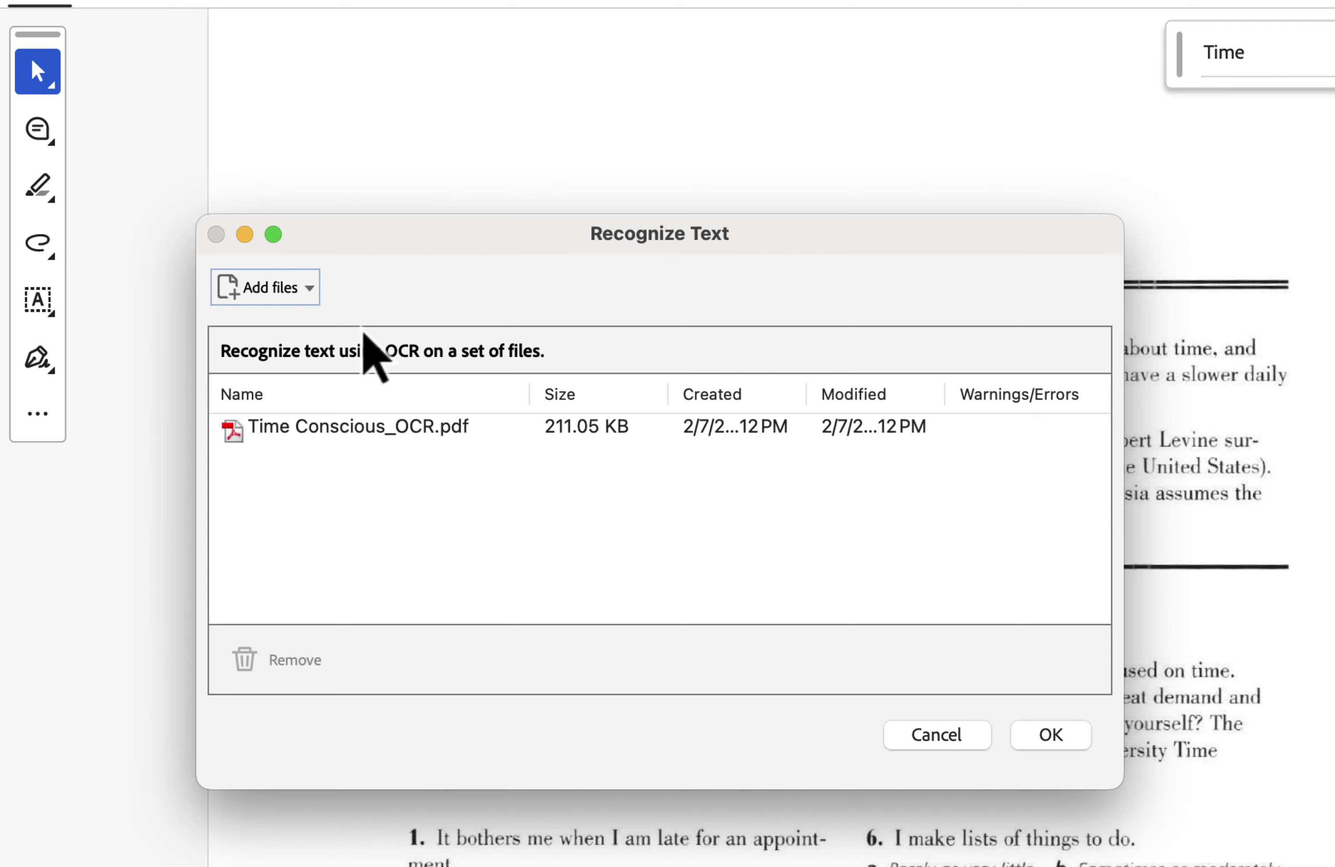
click(312, 290)
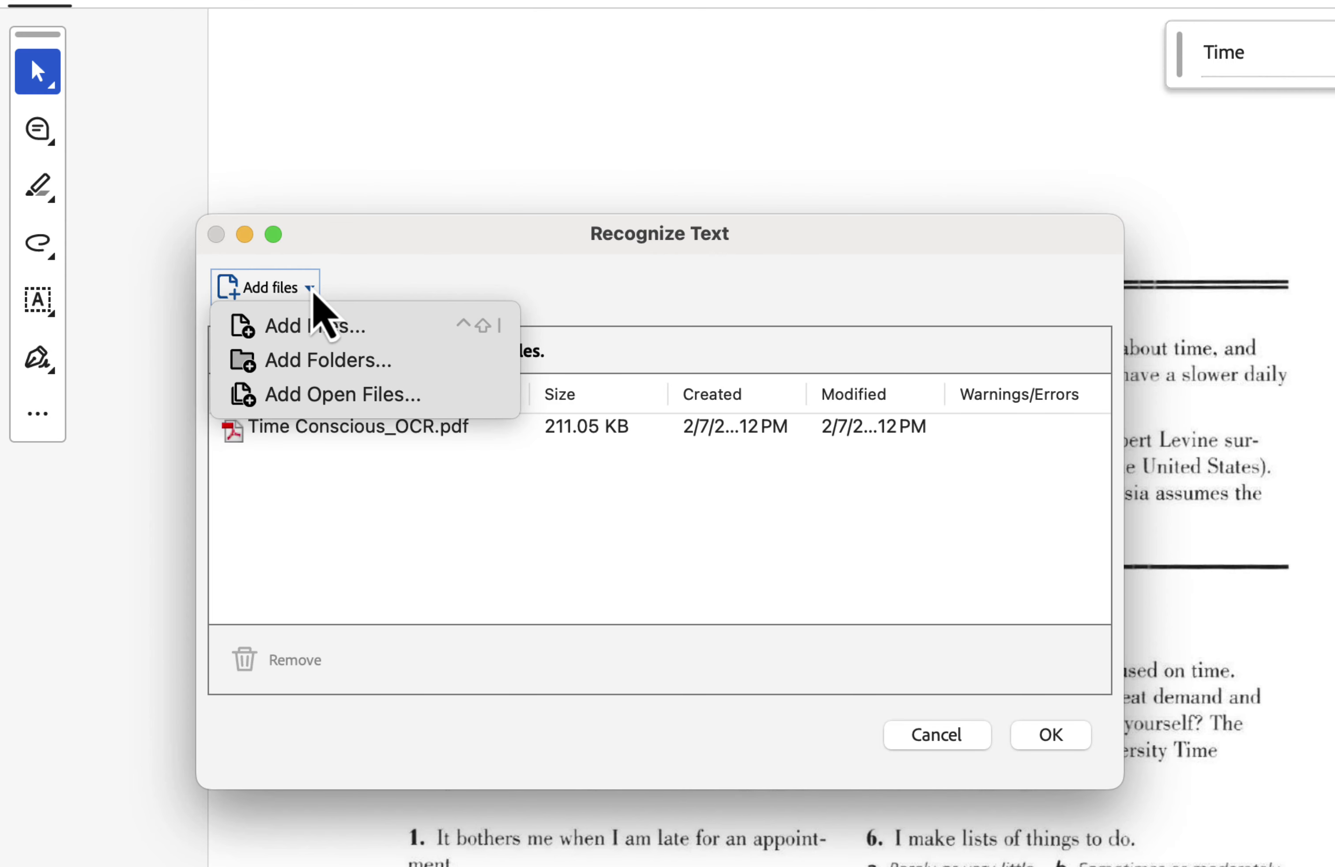
click(320, 328)
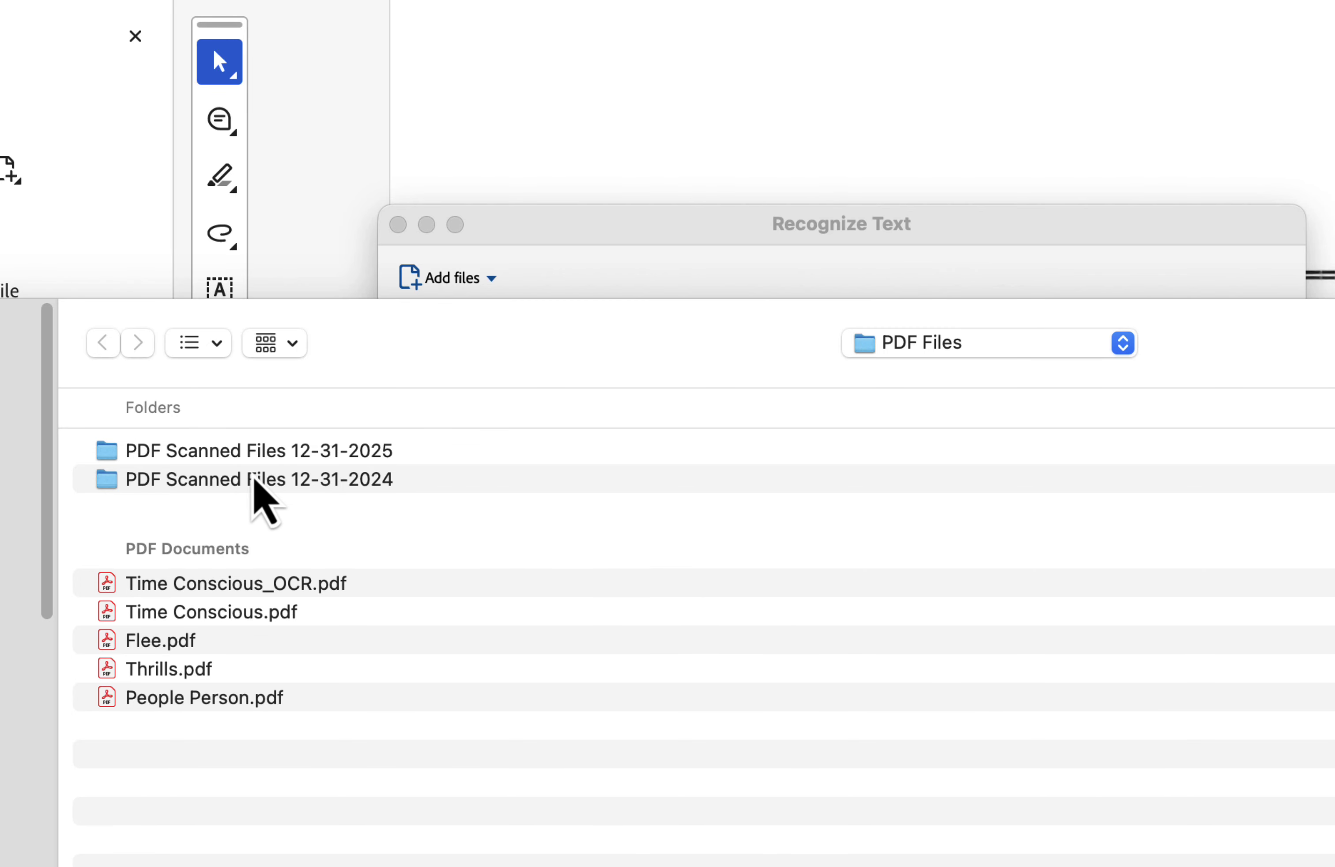
click(269, 458)
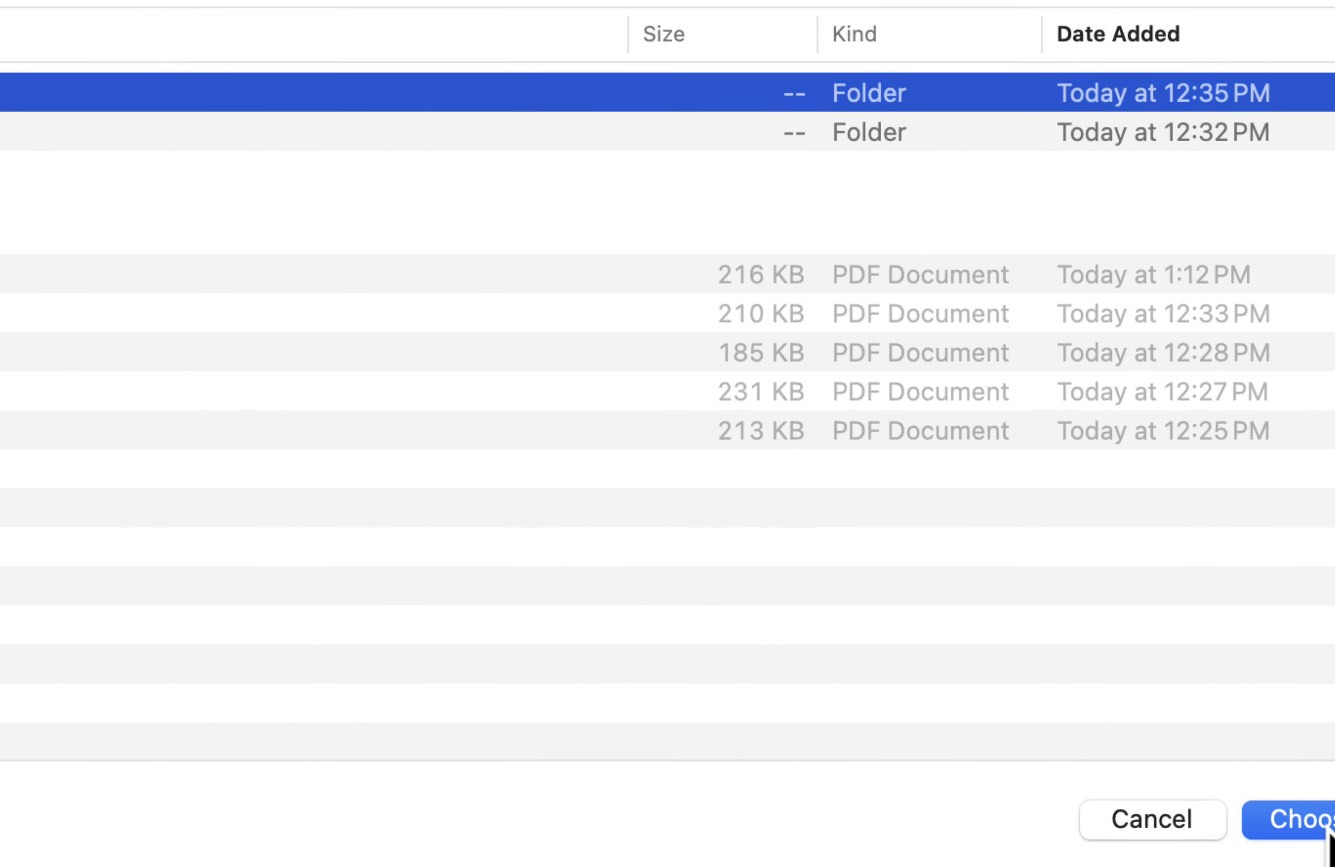
click(1232, 765)
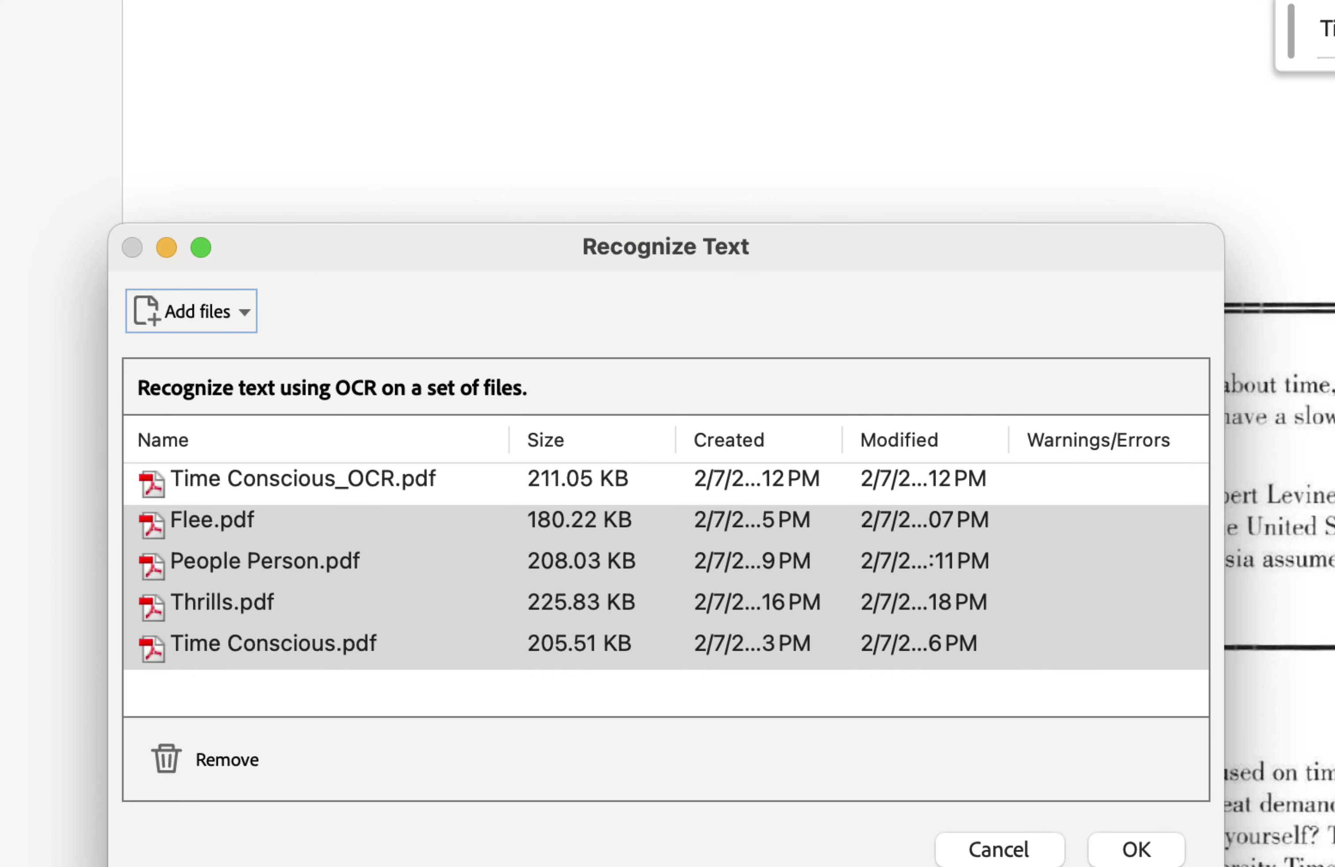
click(1157, 859)
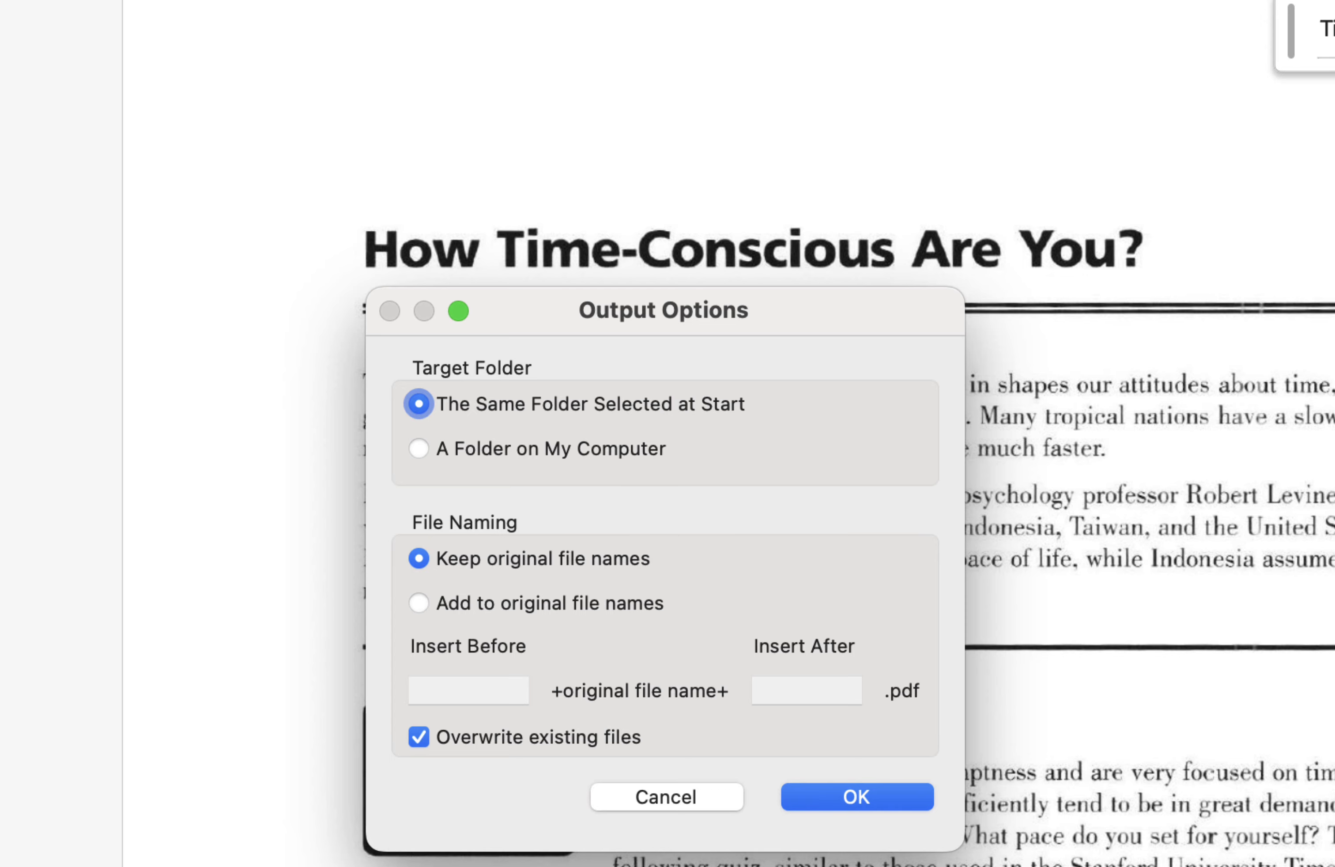
Set output to the PDF Scans Converted to OCR 12-31-2025 folder, adding OCR after the original file names, with overwriting of existing files turned off.
click(417, 452)
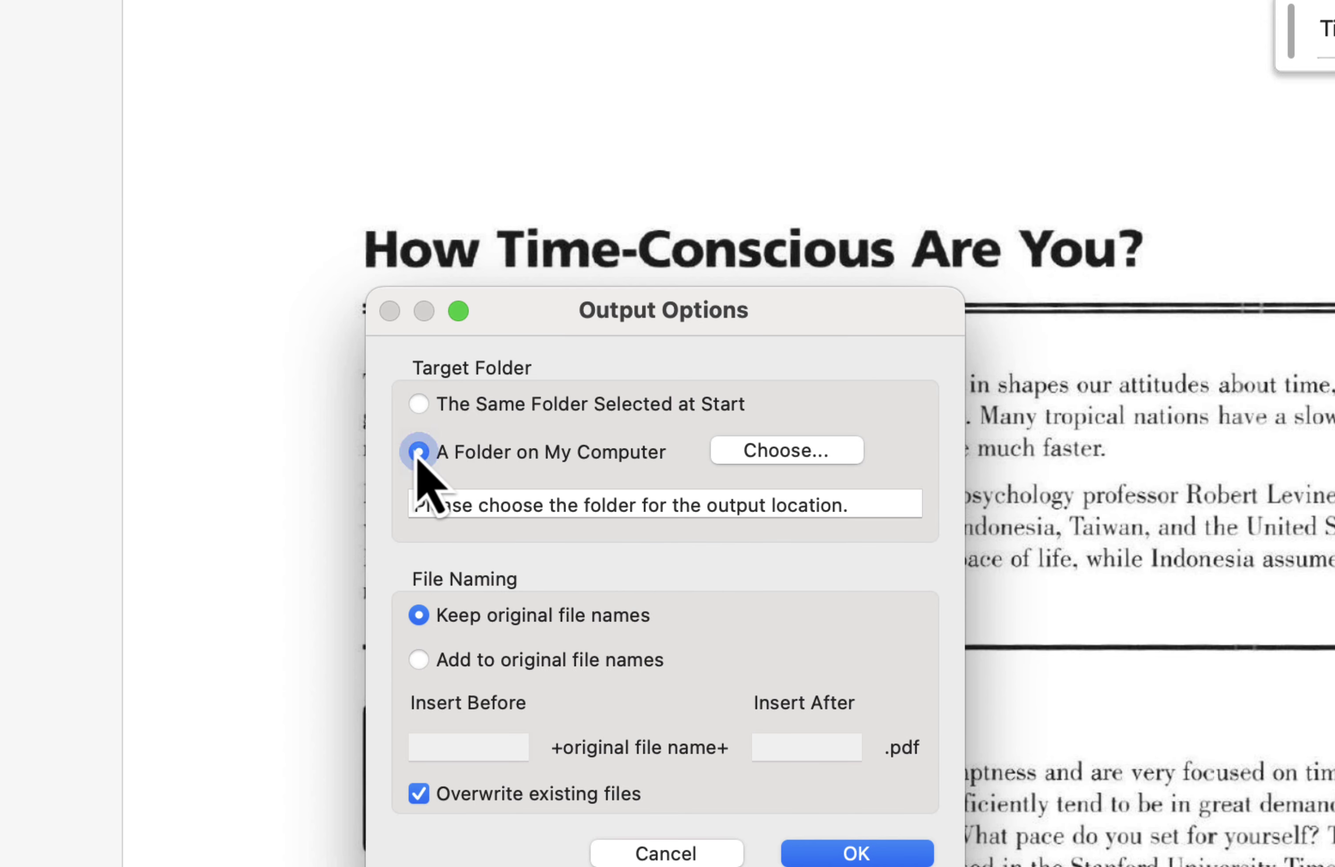
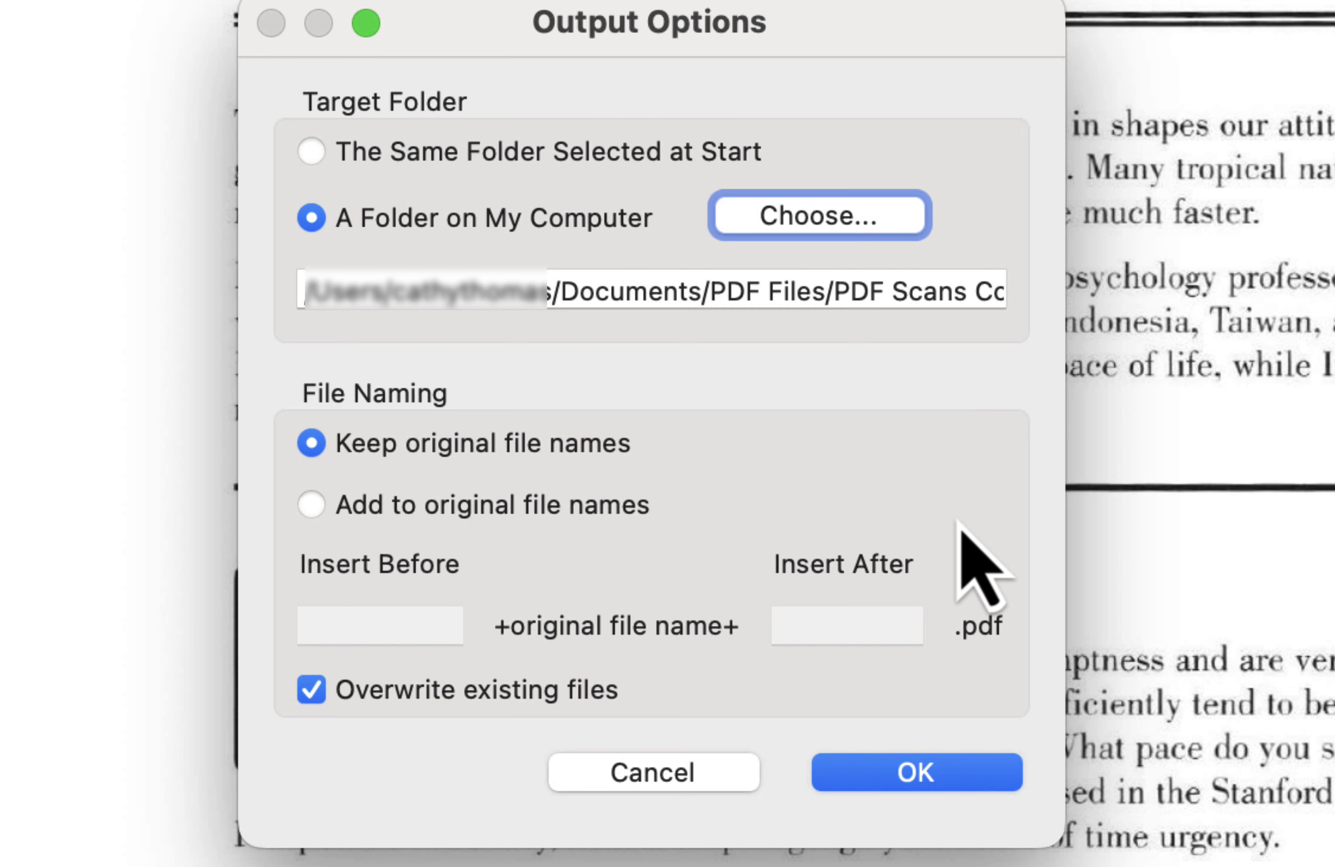
click(313, 515)
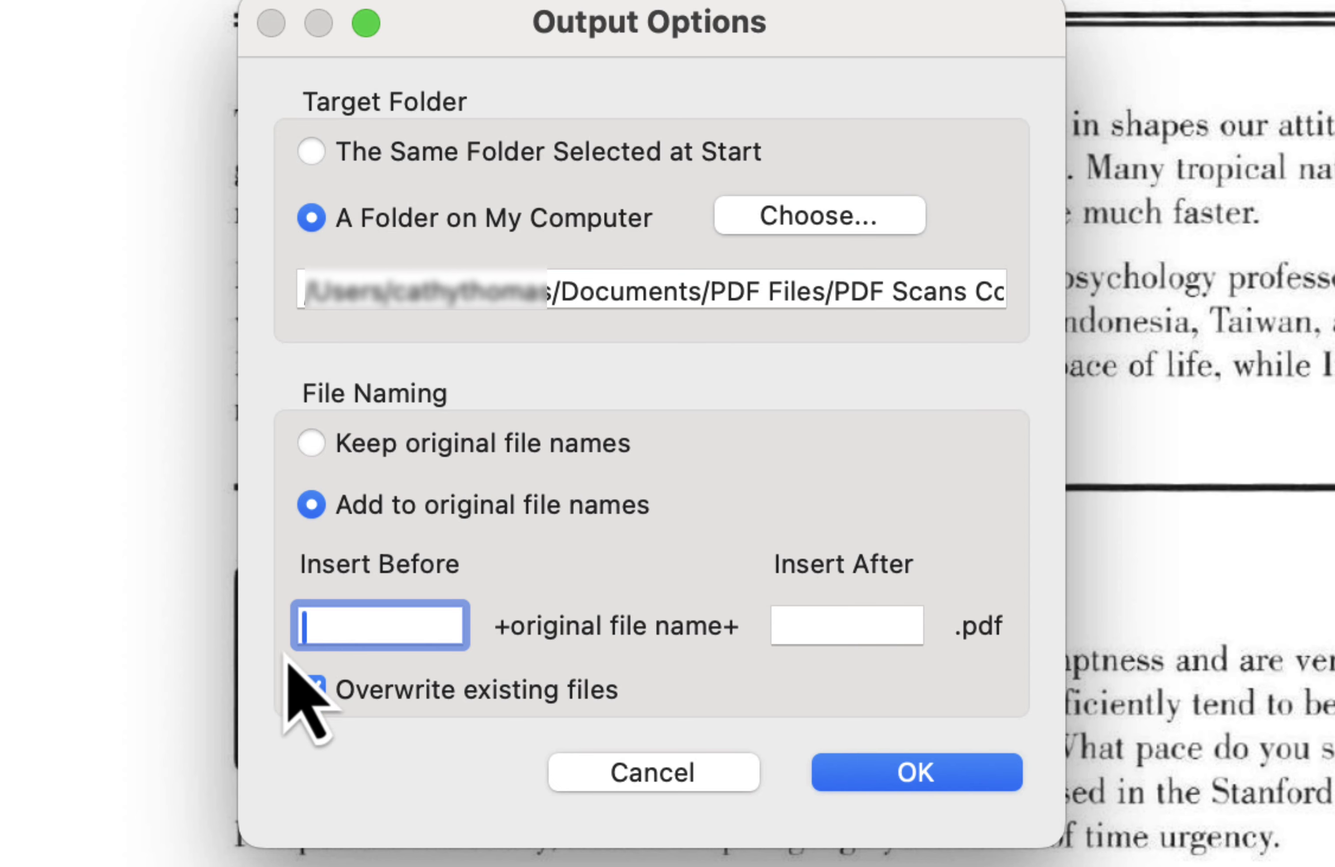
click(835, 628)
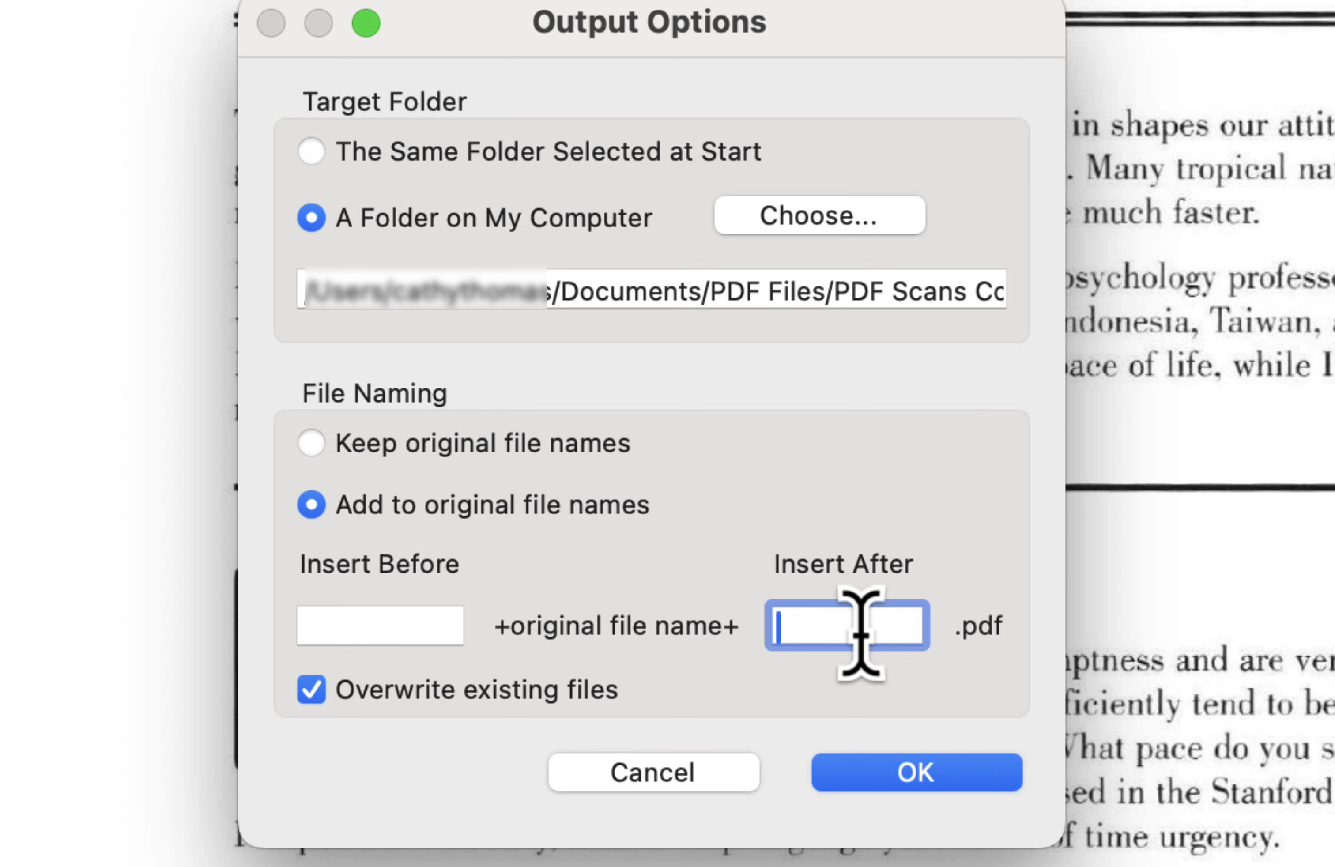
text(OCR)
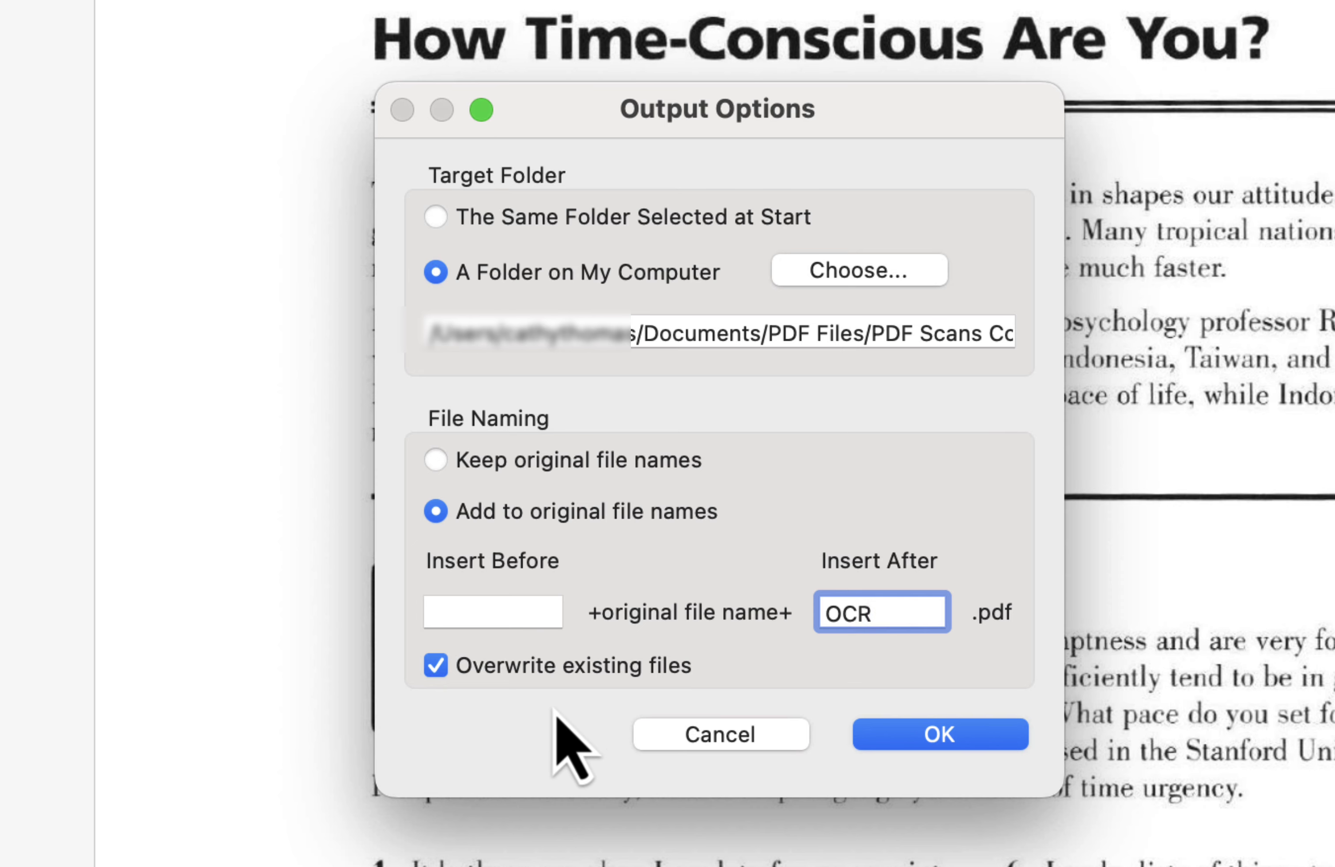
click(442, 670)
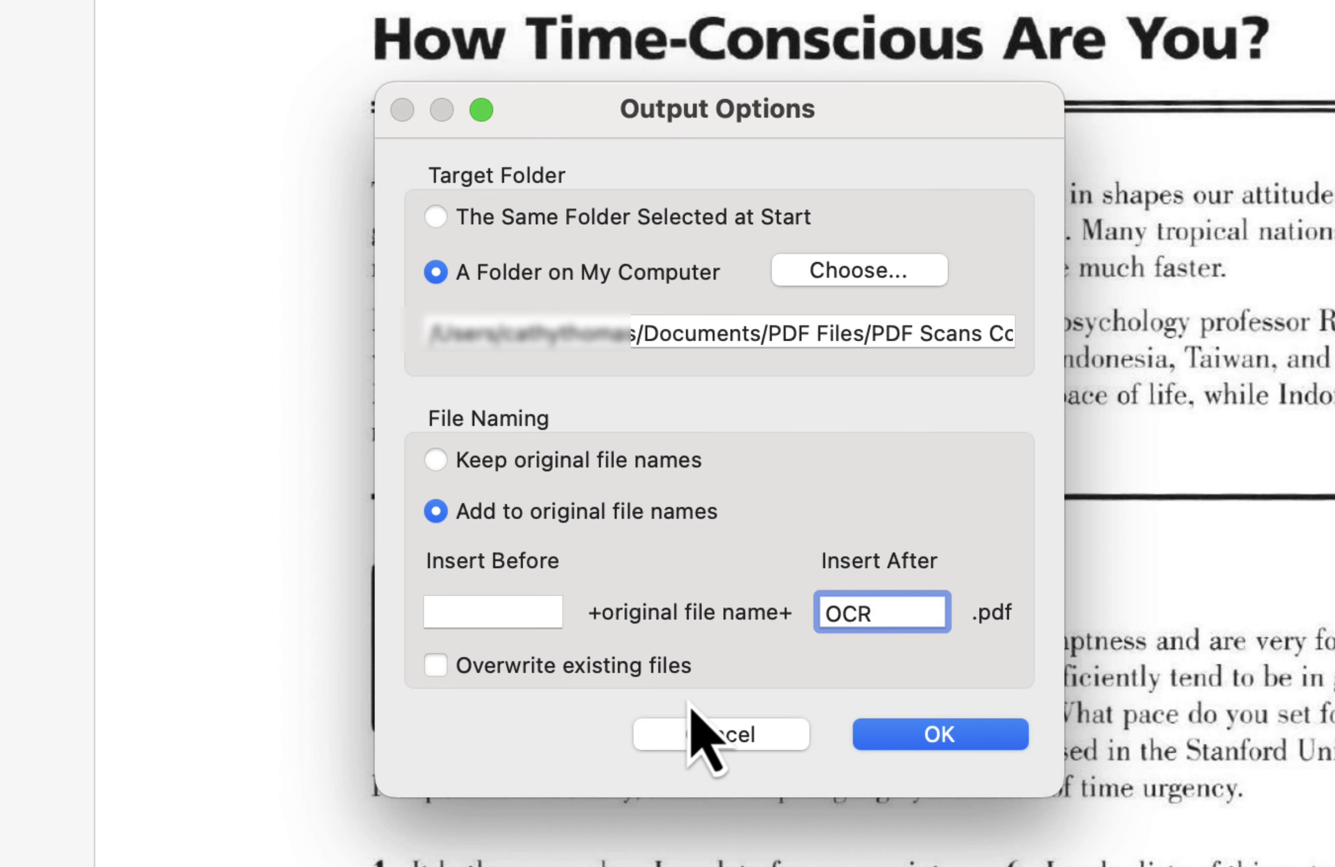
click(947, 741)
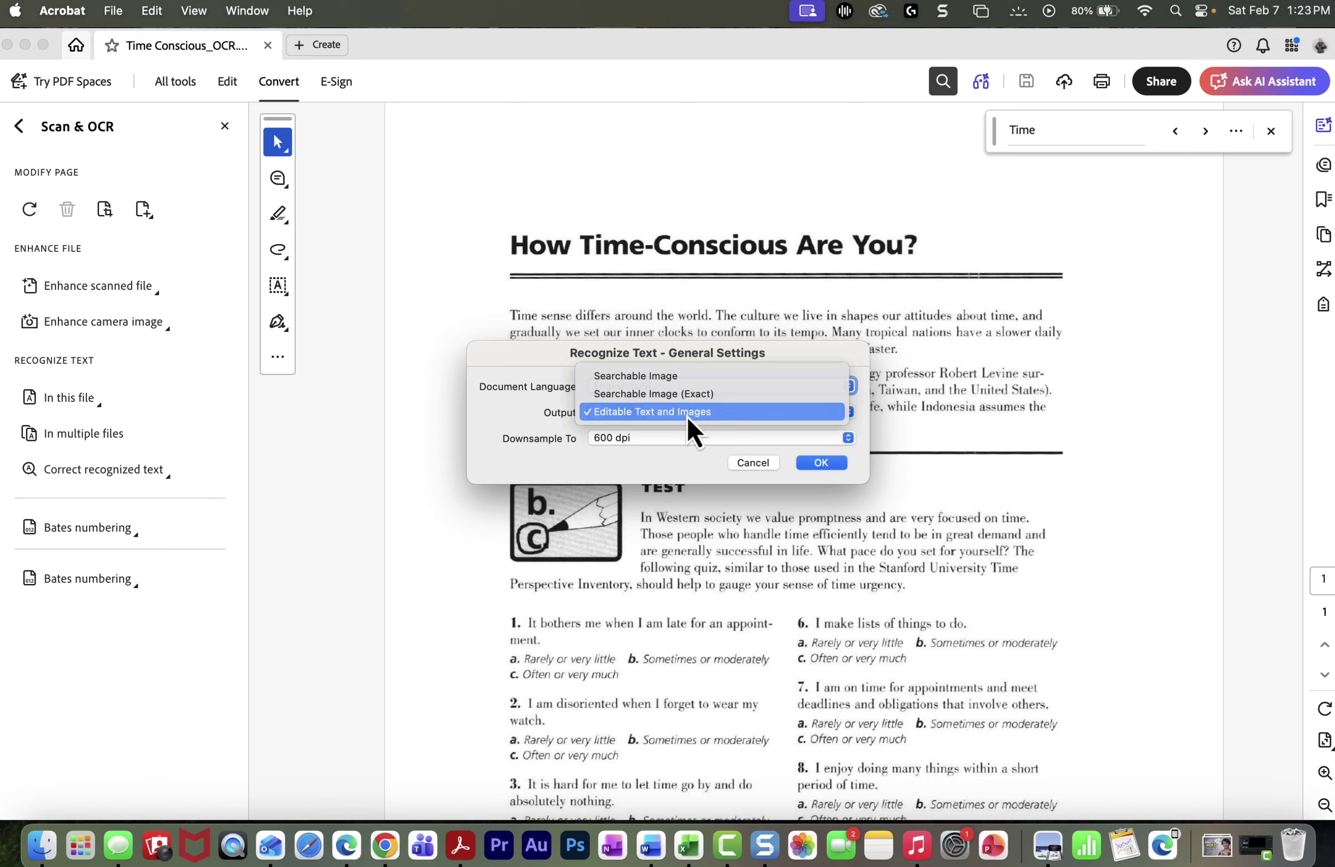
Run the recognition with Editable Text and Images output, downsampled to 300 dpi.
click(687, 417)
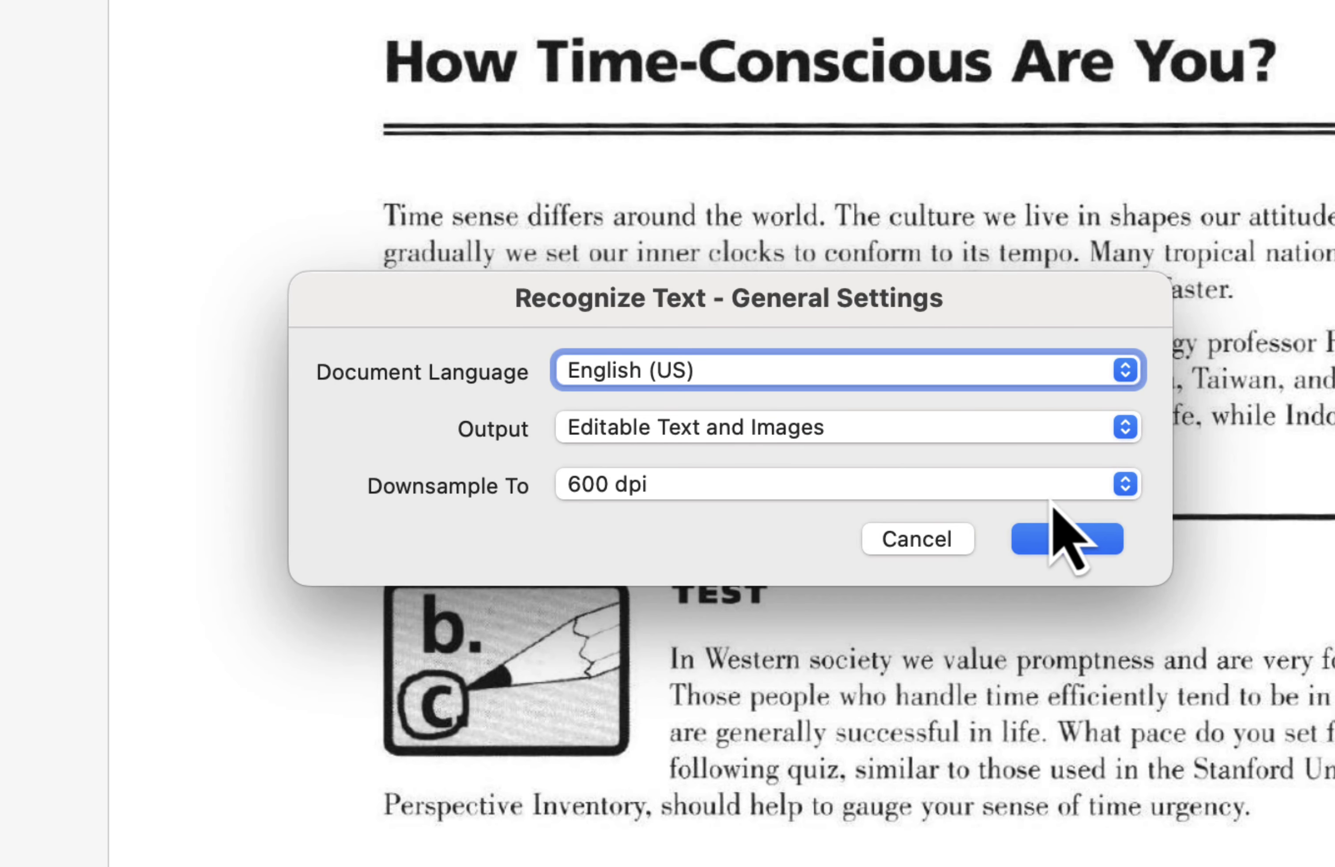
click(1125, 488)
click(1061, 527)
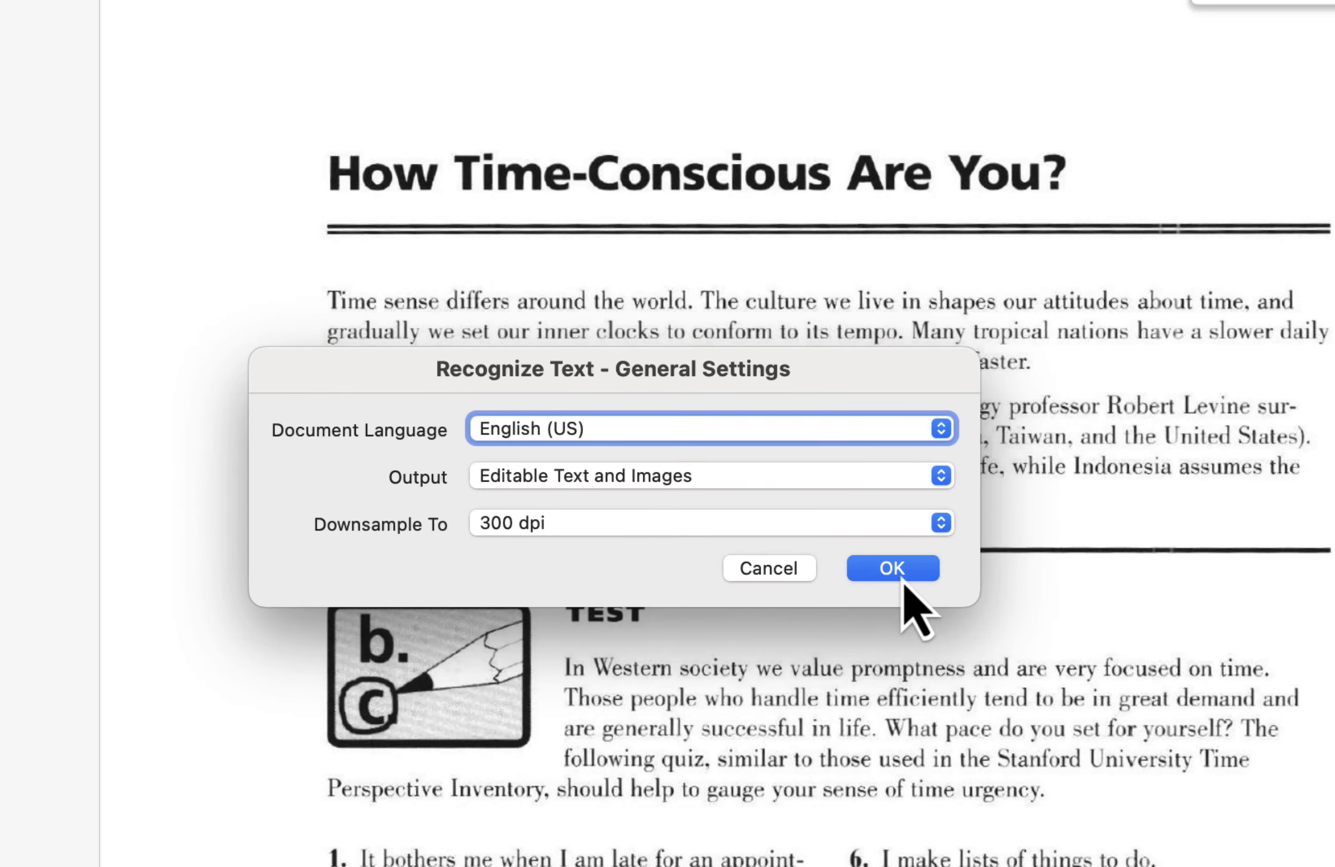
click(1024, 656)
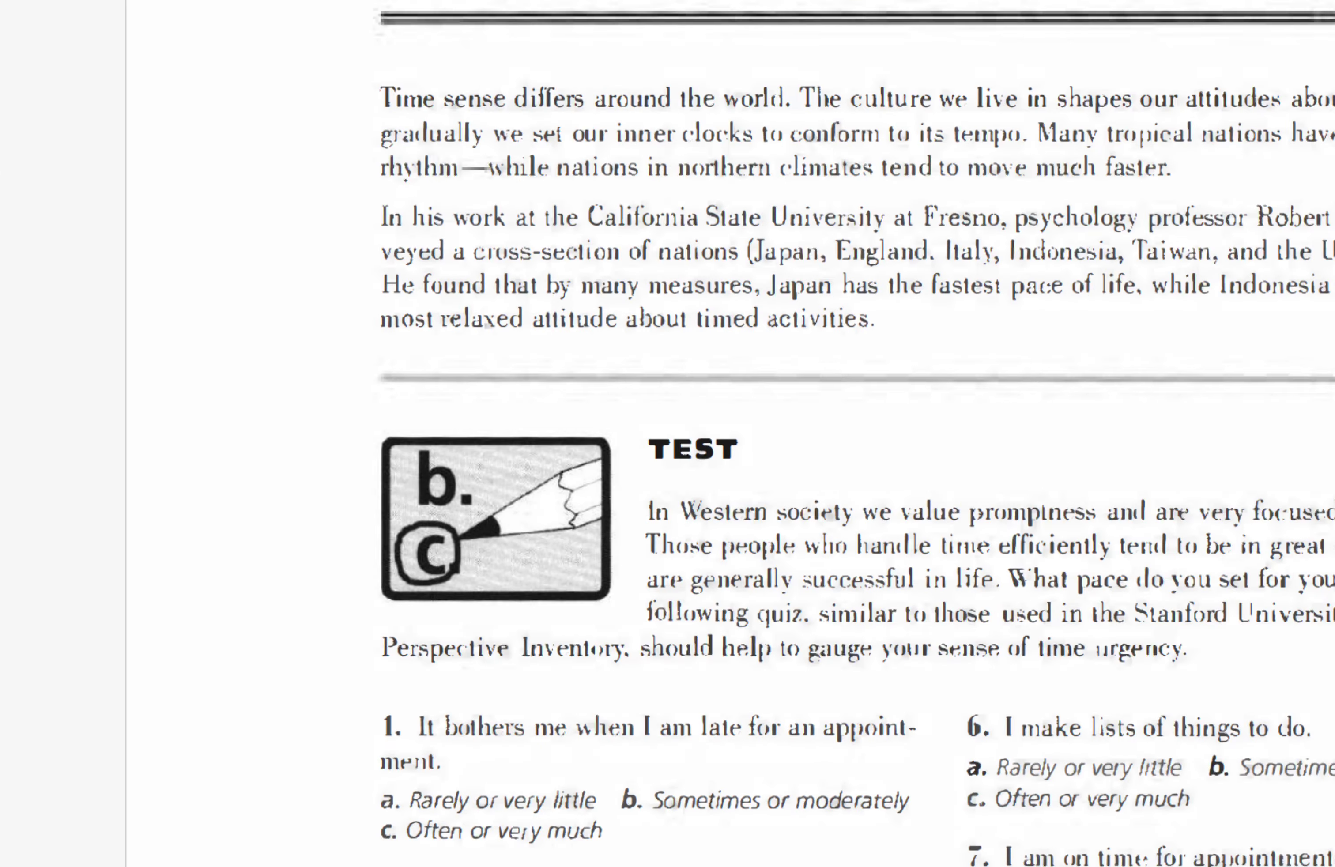
In Finder, open the PDF Scans Converted to OCR 12-31-2025 folder, and try selecting text in the converted People Person PDF.
click(78, 826)
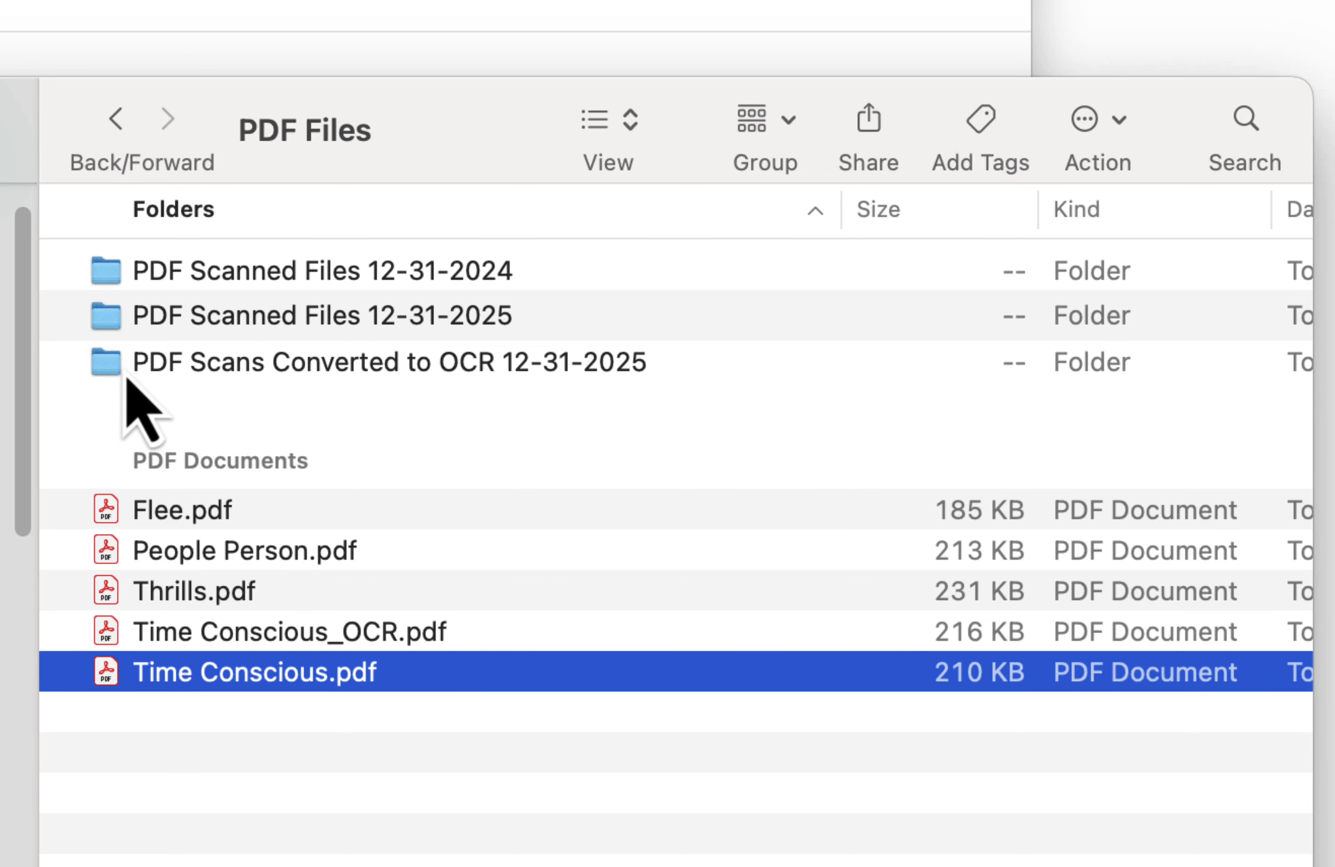
double_click(128, 376)
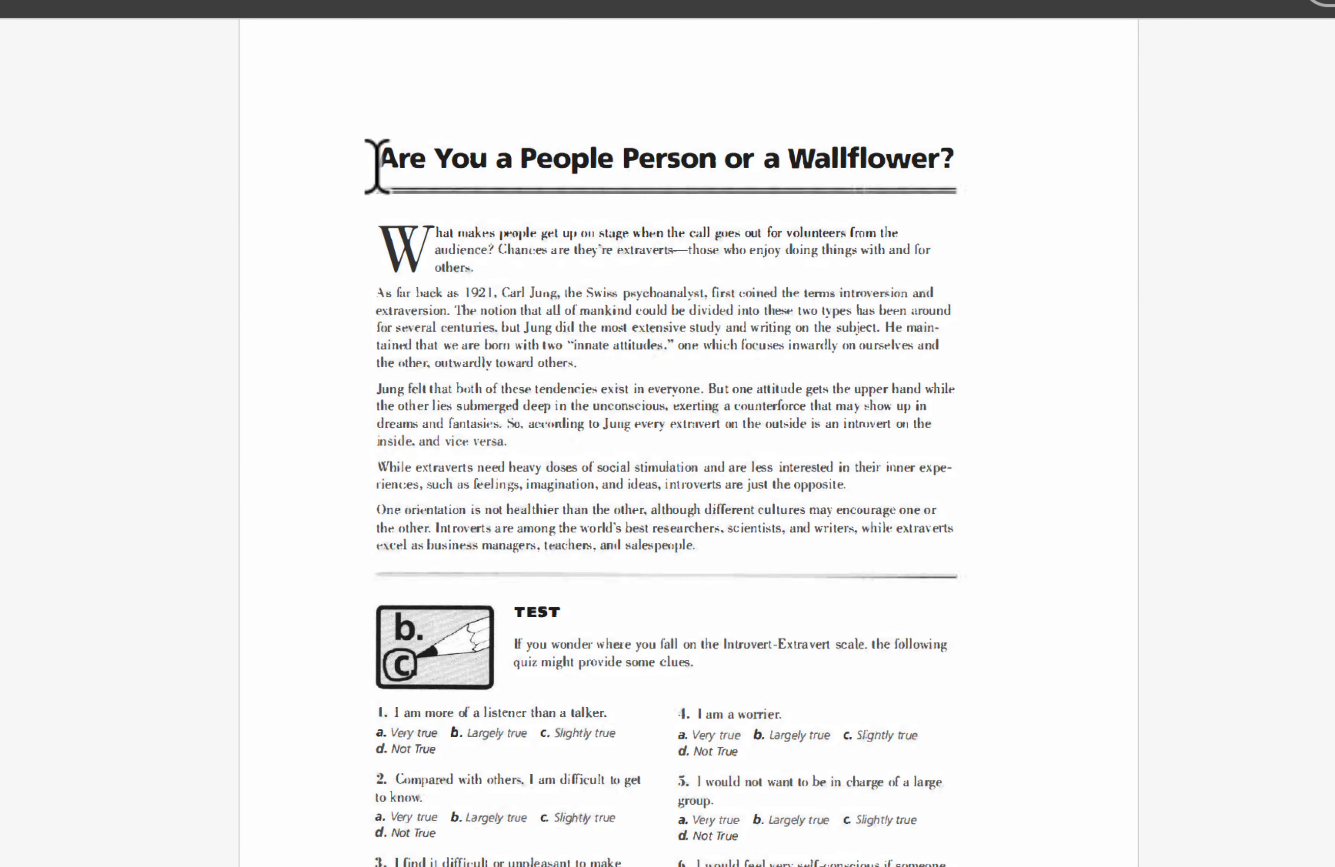
drag(375, 160, 839, 710)
click(738, 402)
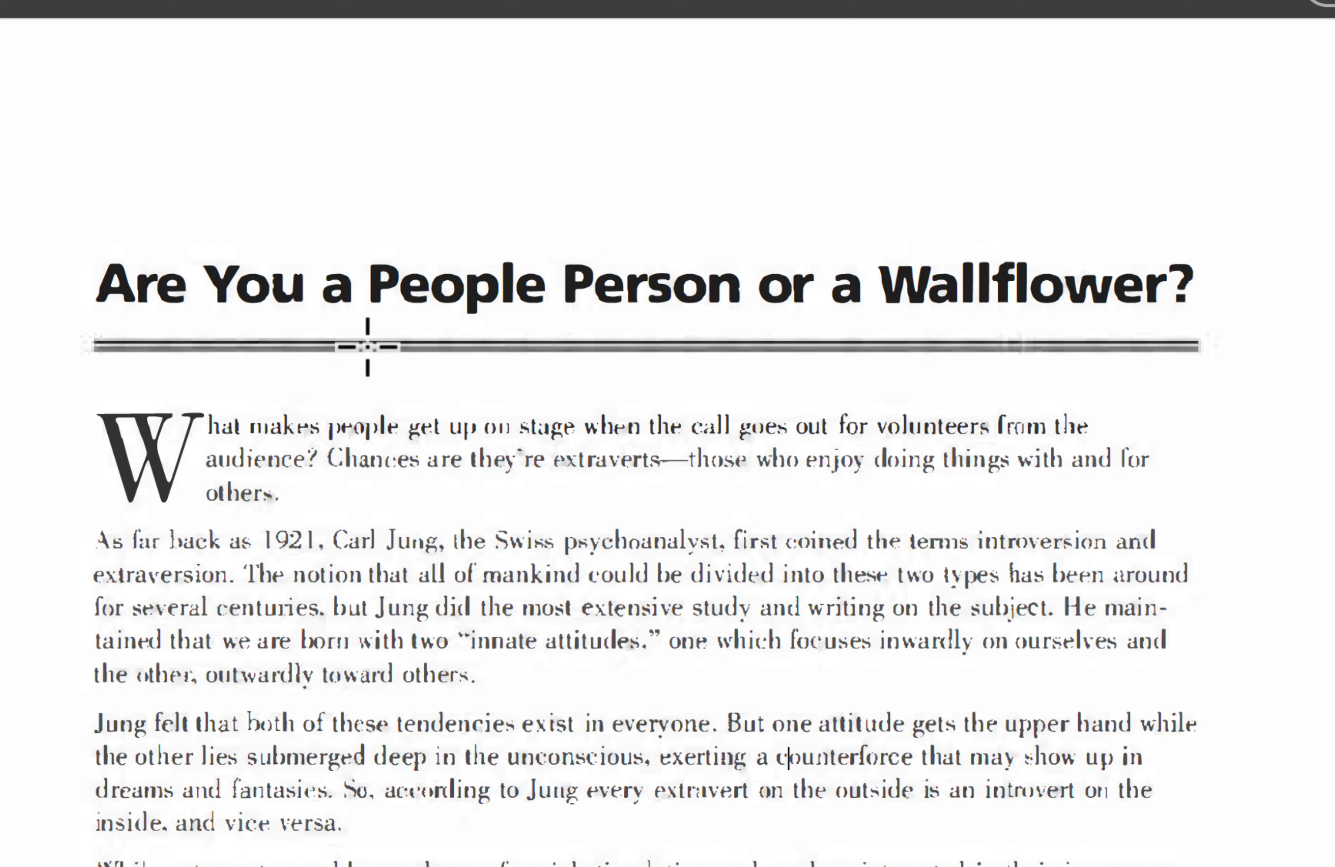
scroll(369, 315, down, 1)
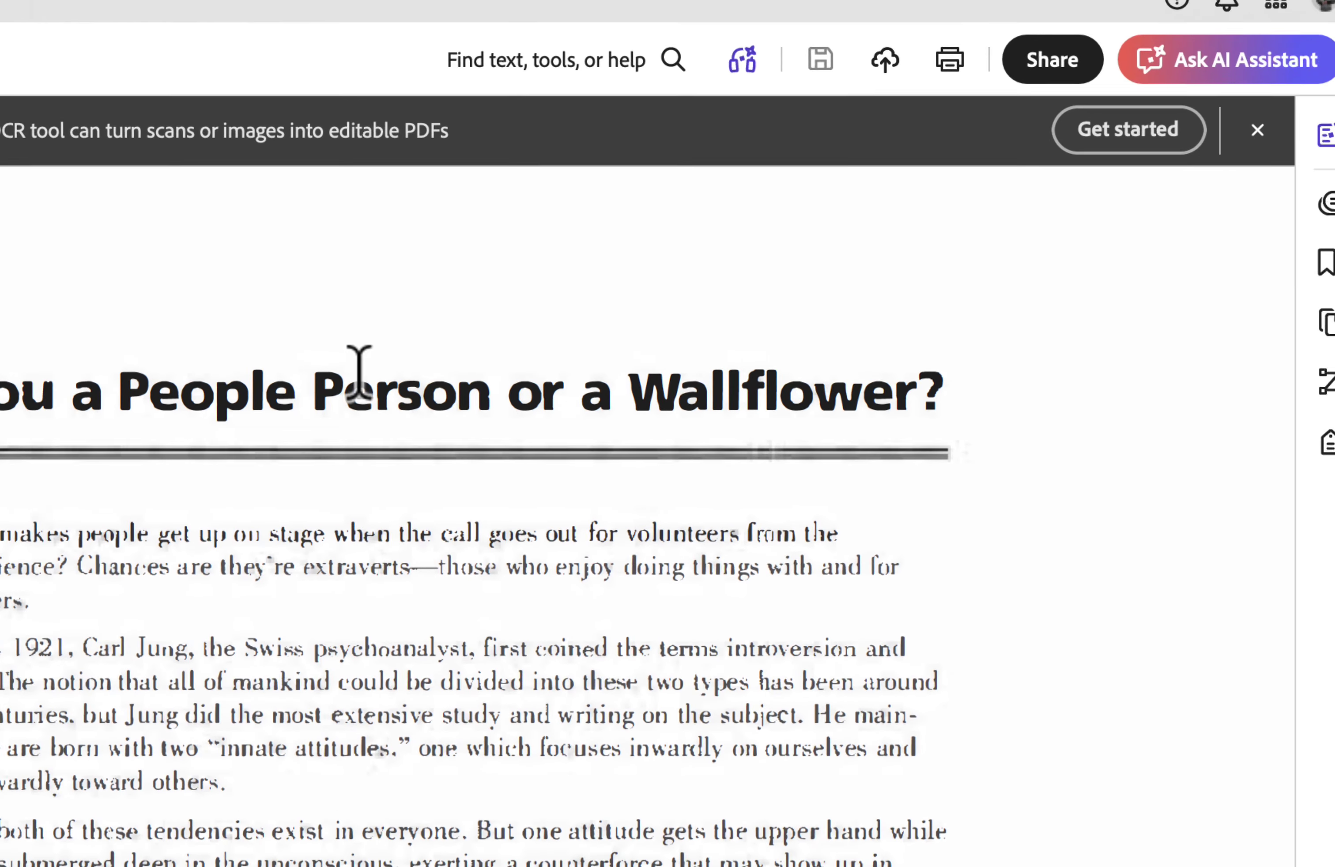
Search the People Person document for "salespeople" and view the match in the text.
key(ctrl+f)
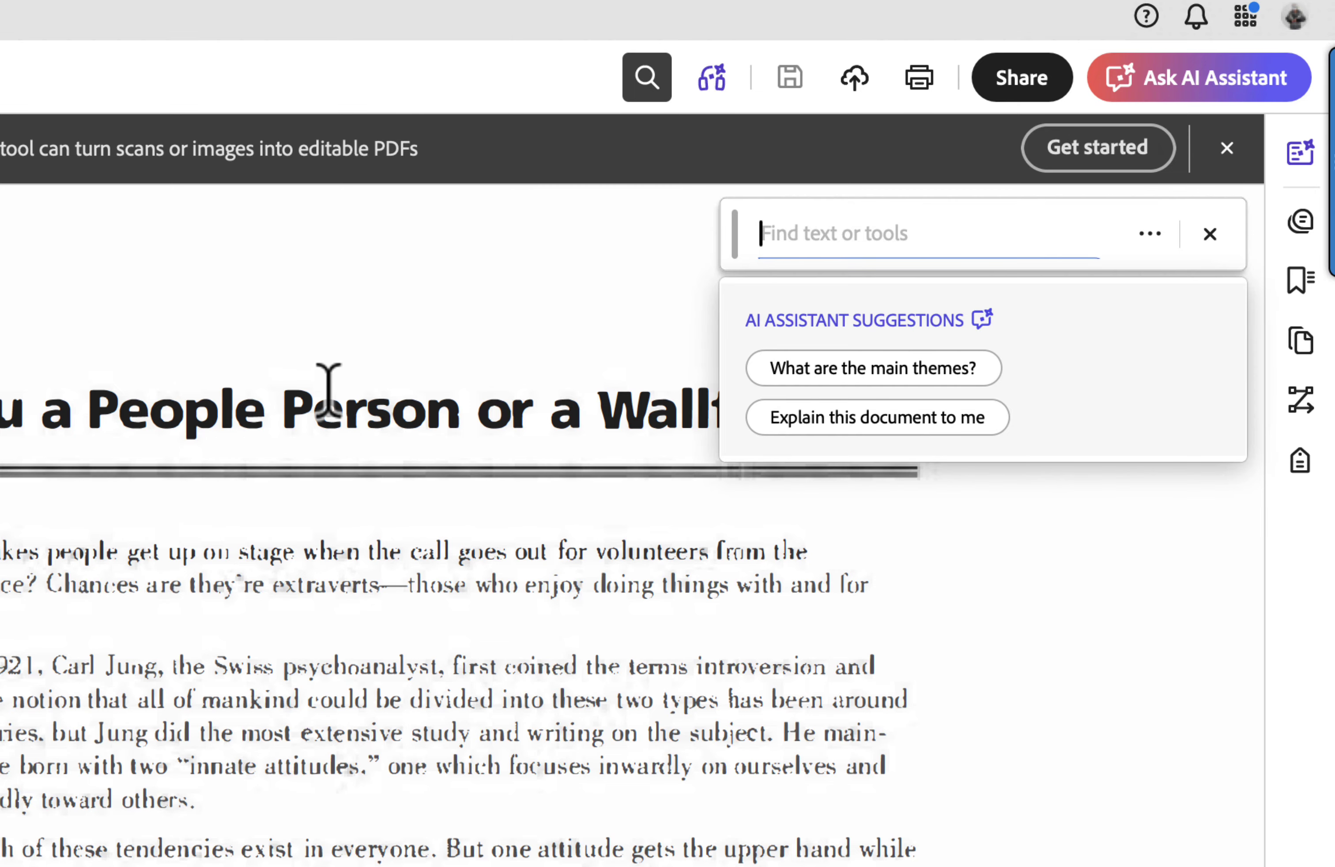
text(s)
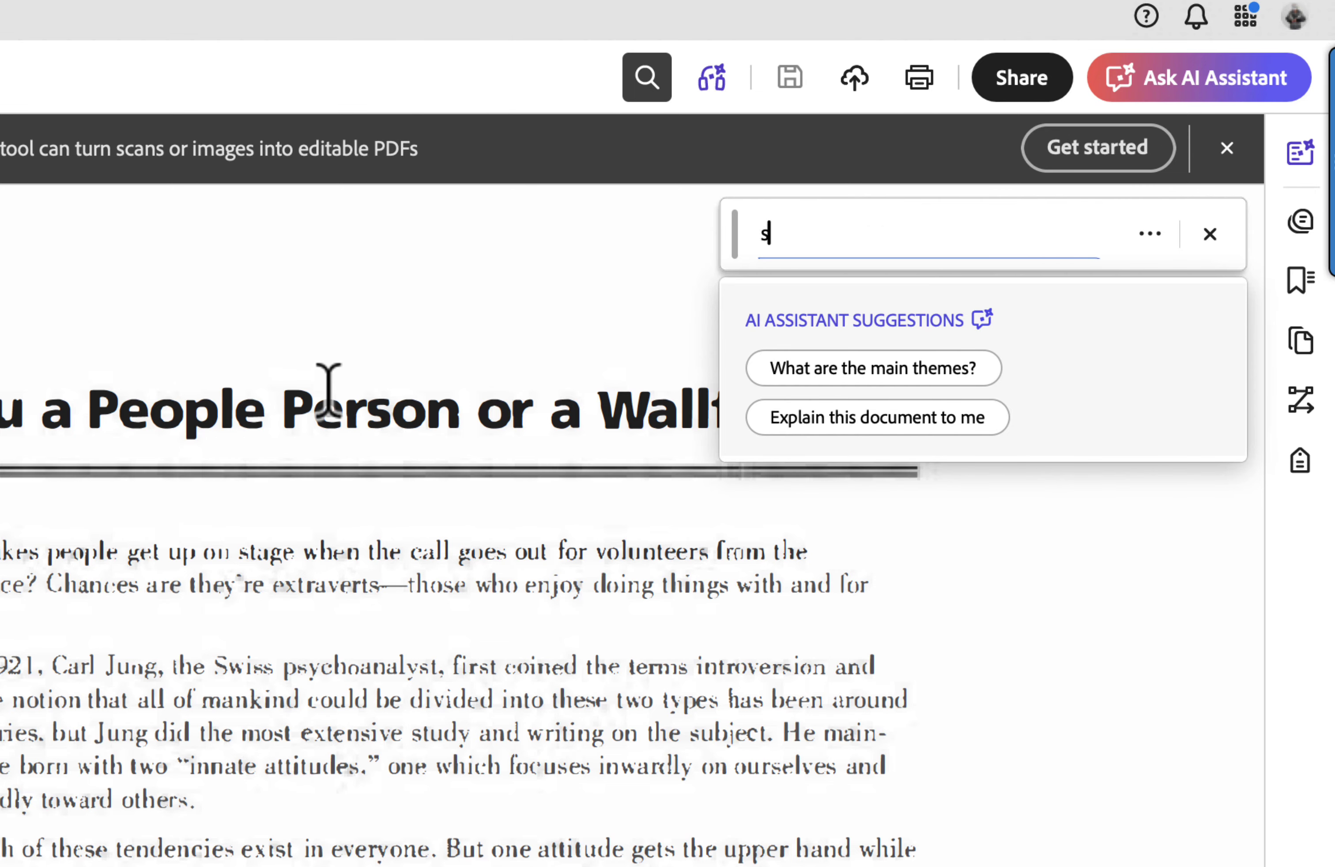
text(alespeople)
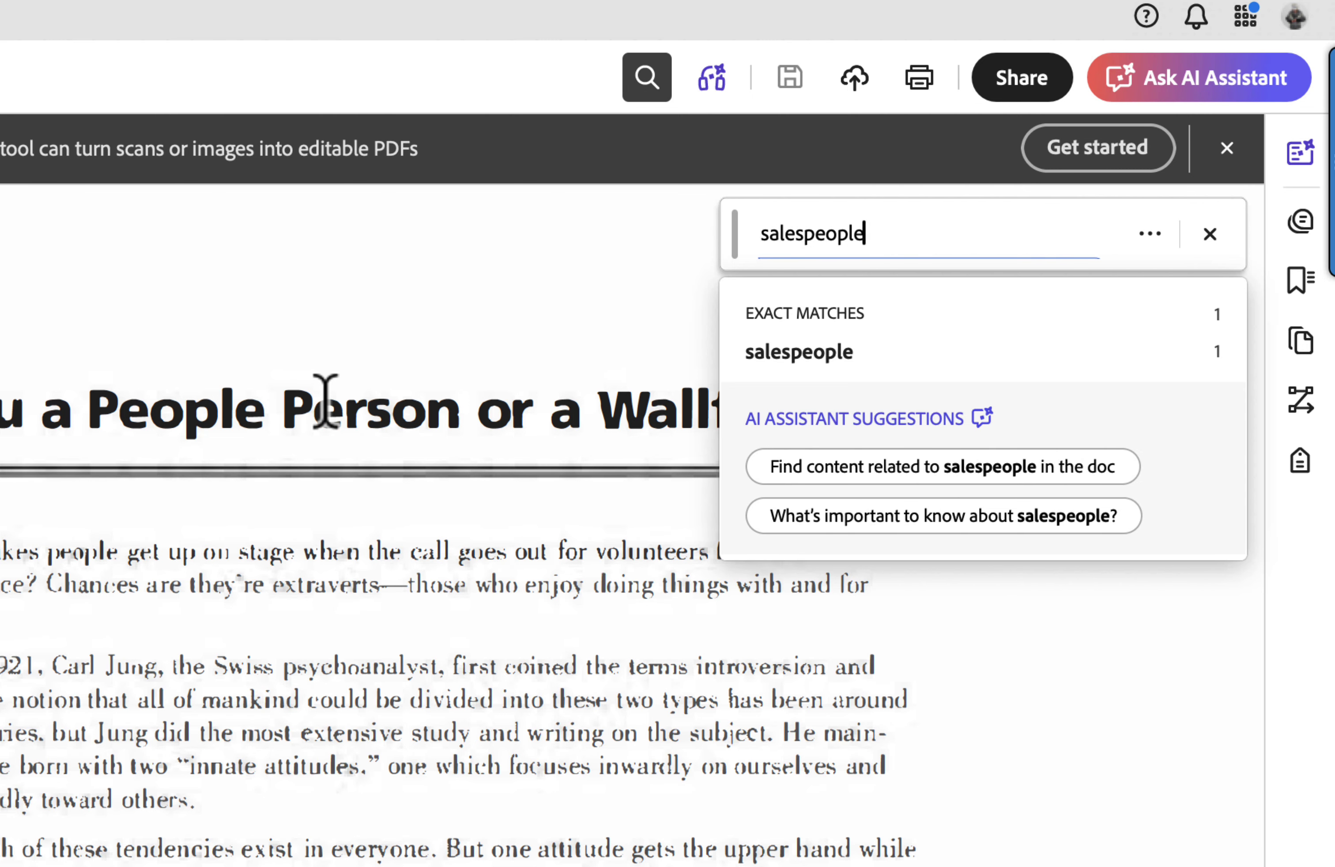
key(Return)
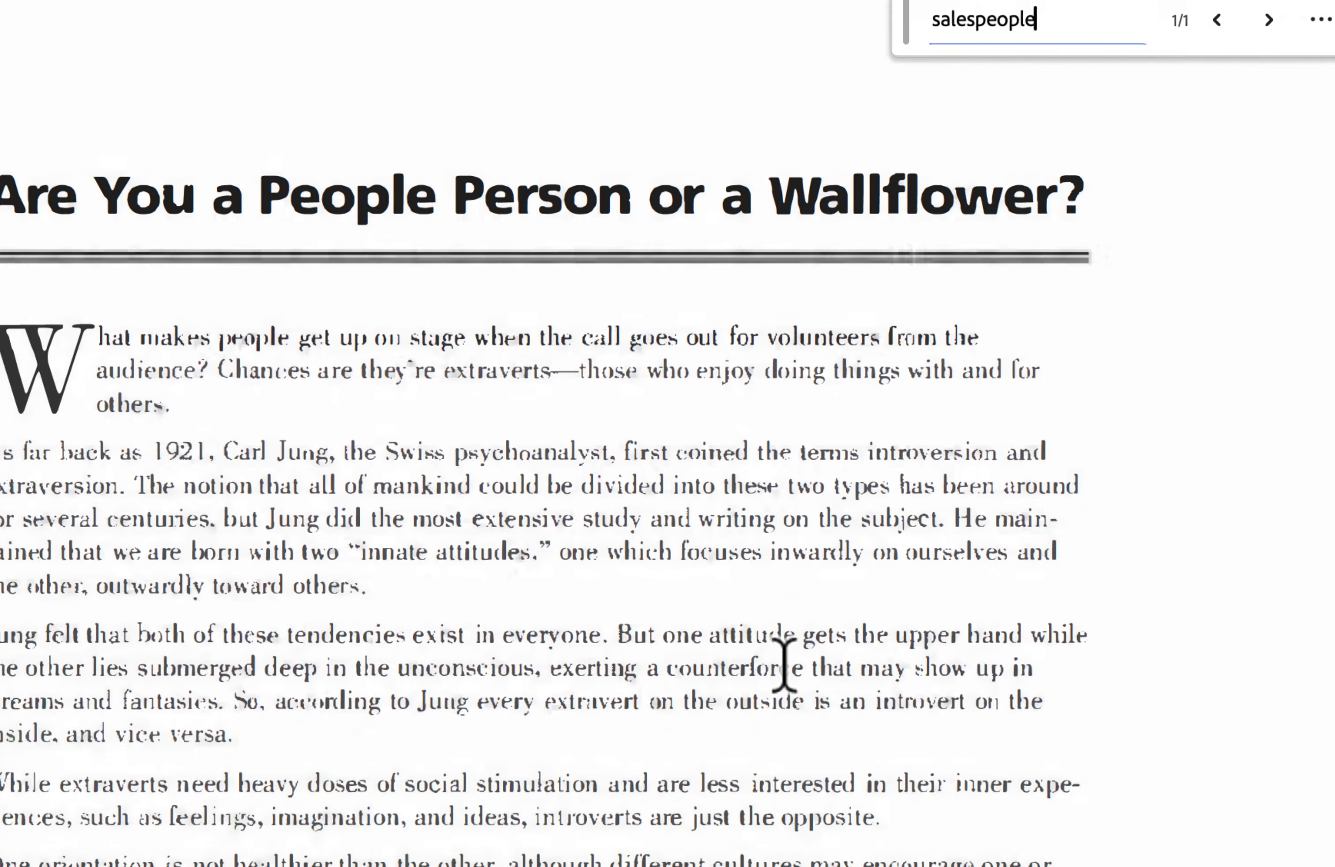
scroll(567, 749, down, 5)
scroll(912, 318, up, 10)
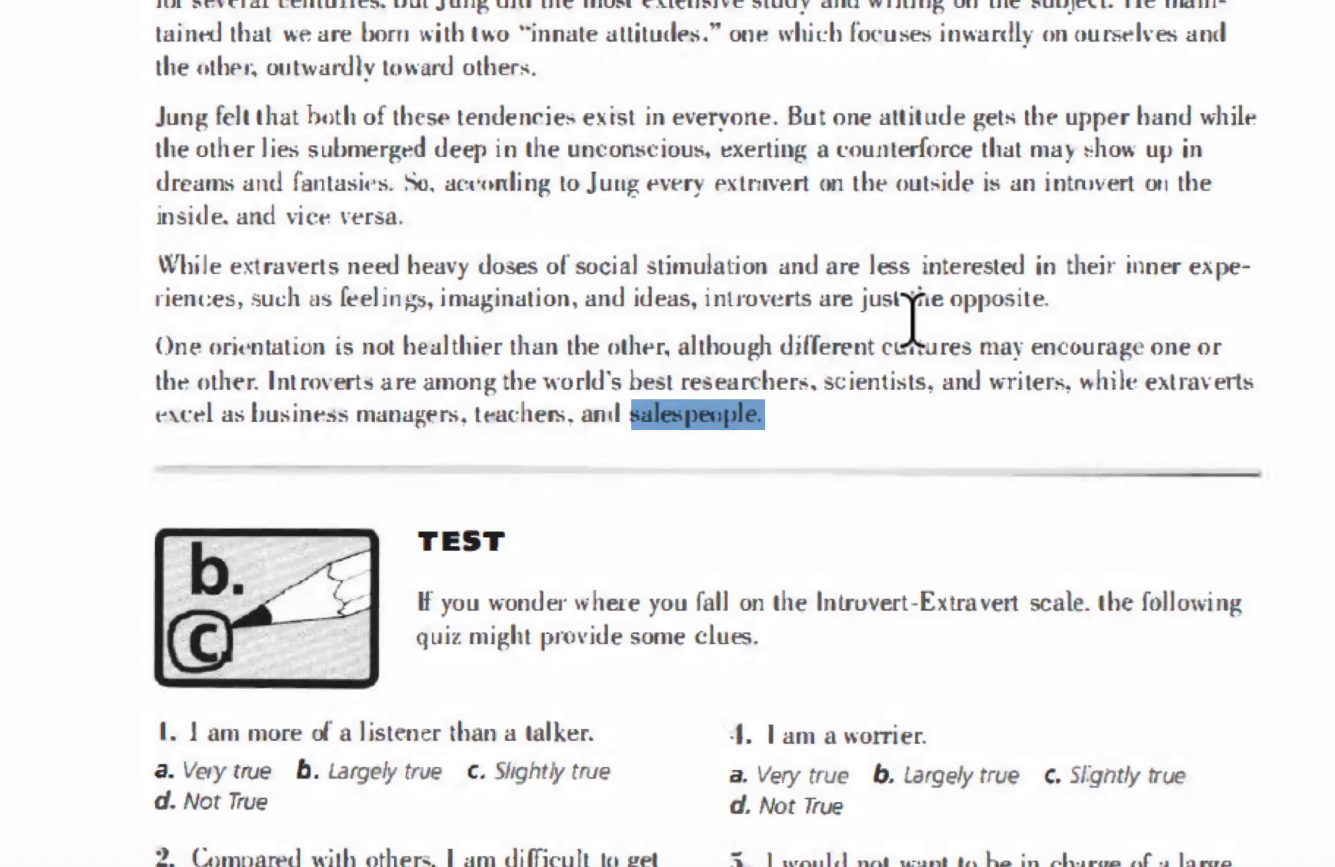